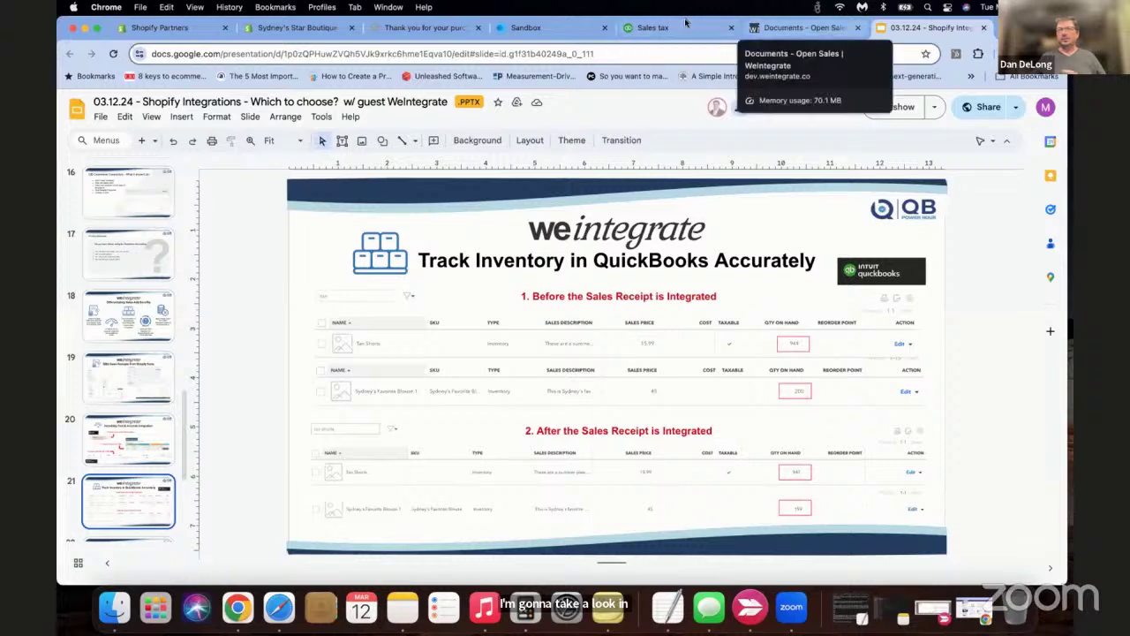
# Review the QuickBooks sales tax and open sales documents lists, then continue shopping from the order confirmation
pyautogui.click(687, 22)
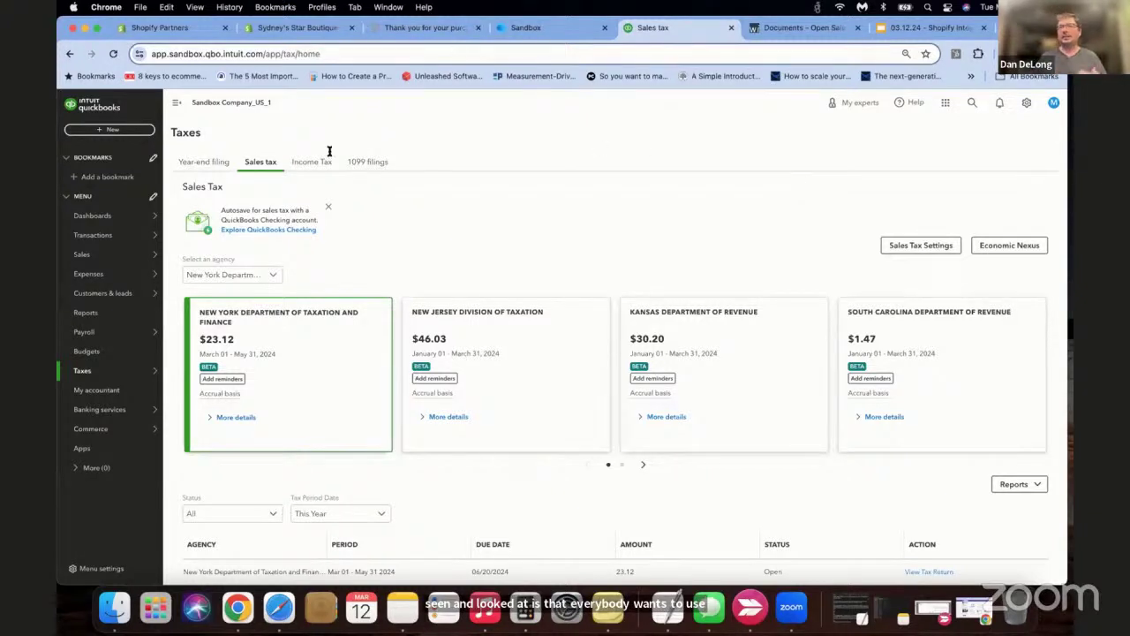
pyautogui.click(792, 31)
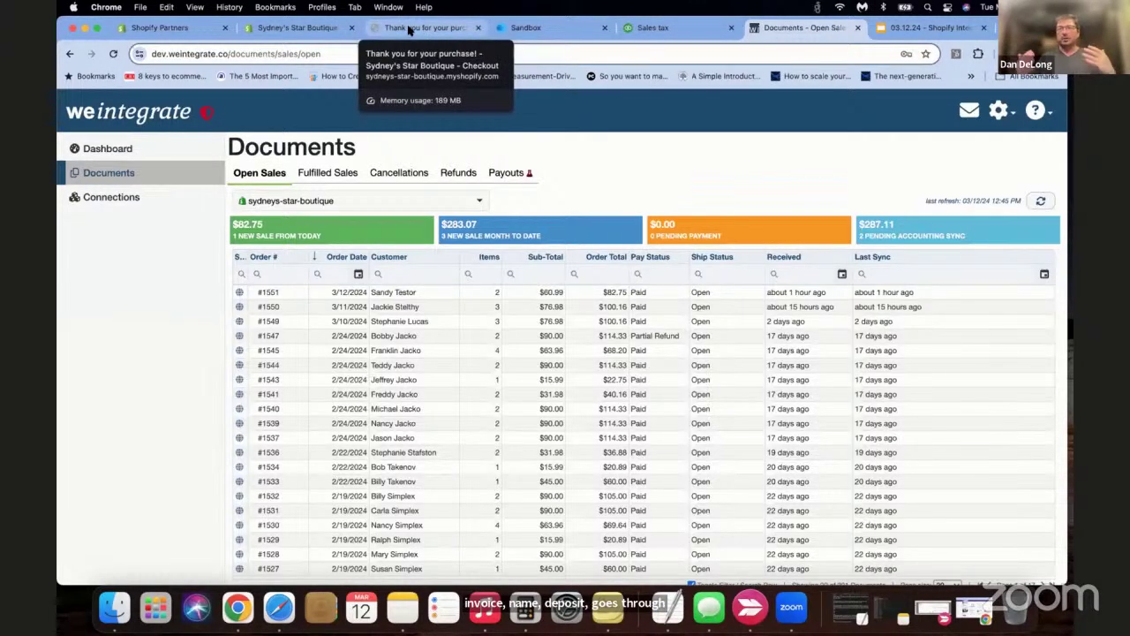
pyautogui.click(409, 29)
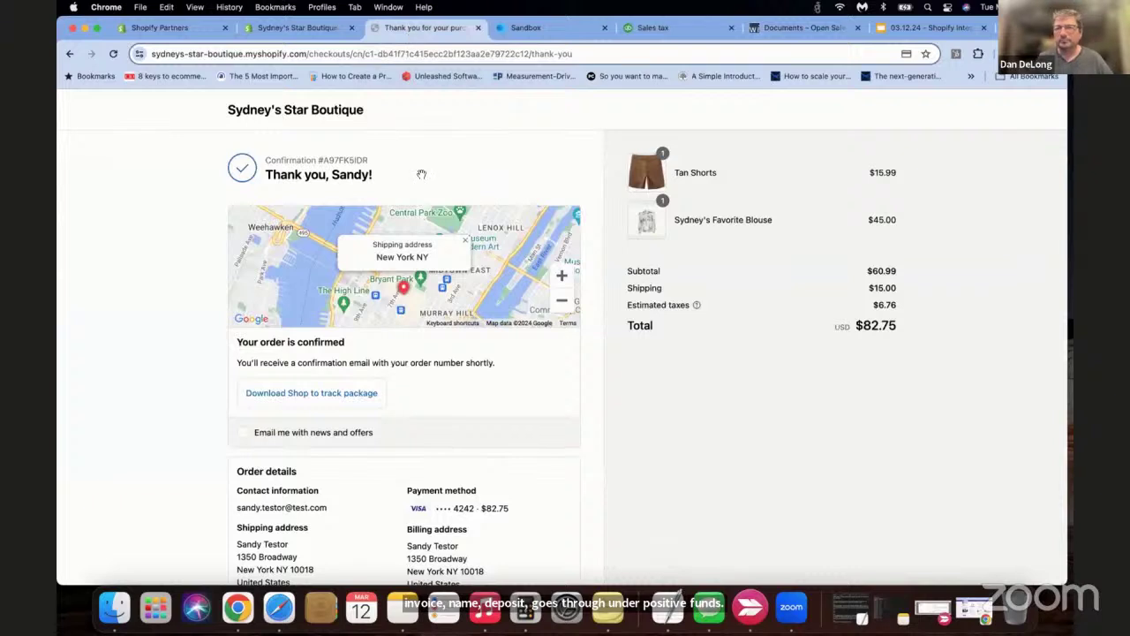
pyautogui.scroll(-3, 503, 353)
pyautogui.click(528, 492)
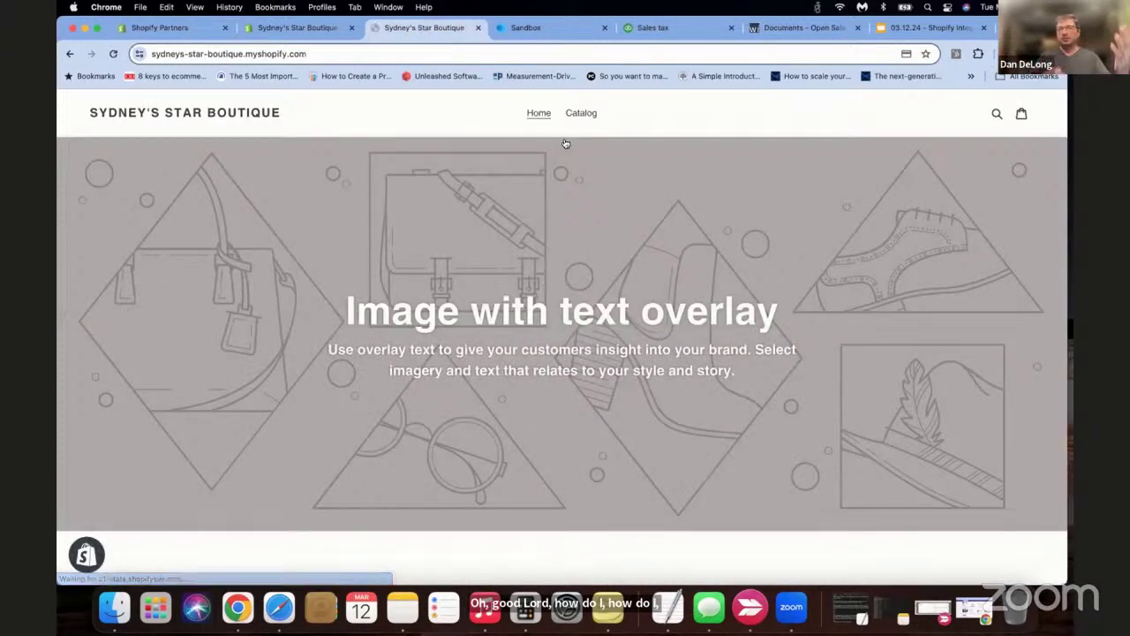
# Add Sydney's Favorite Blouse to the cart from the catalog
pyautogui.click(583, 113)
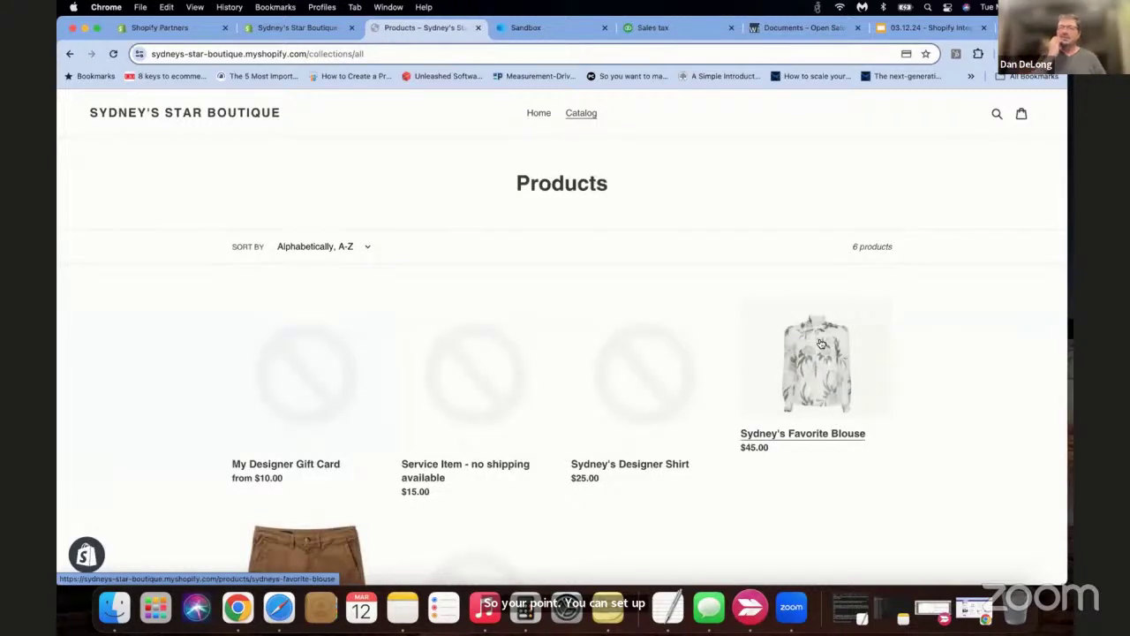
pyautogui.click(821, 344)
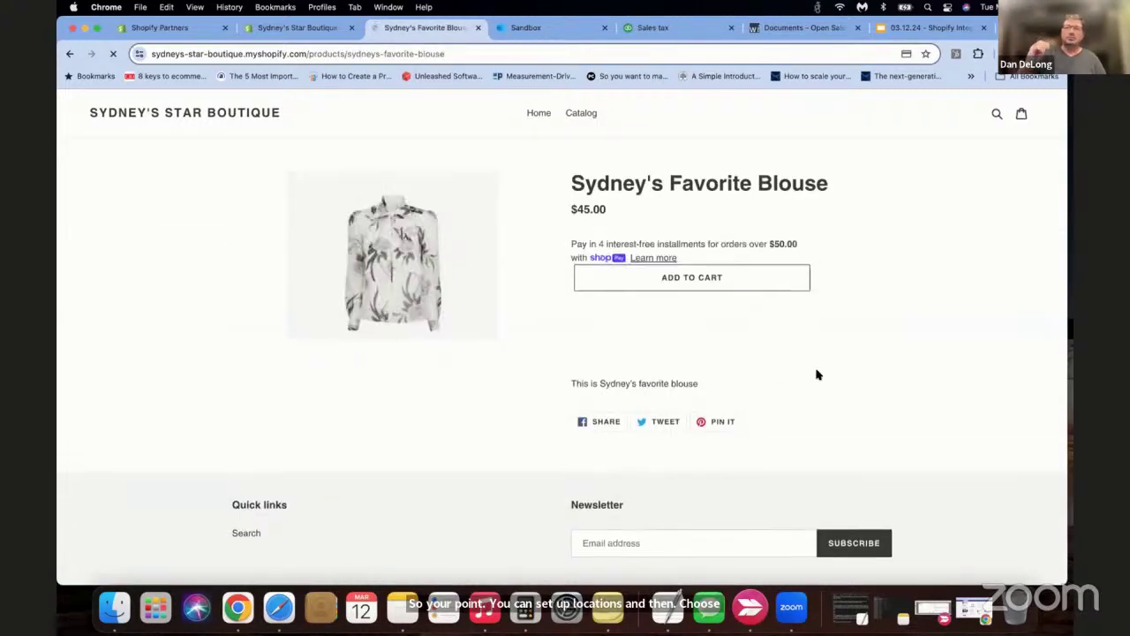
pyautogui.click(689, 278)
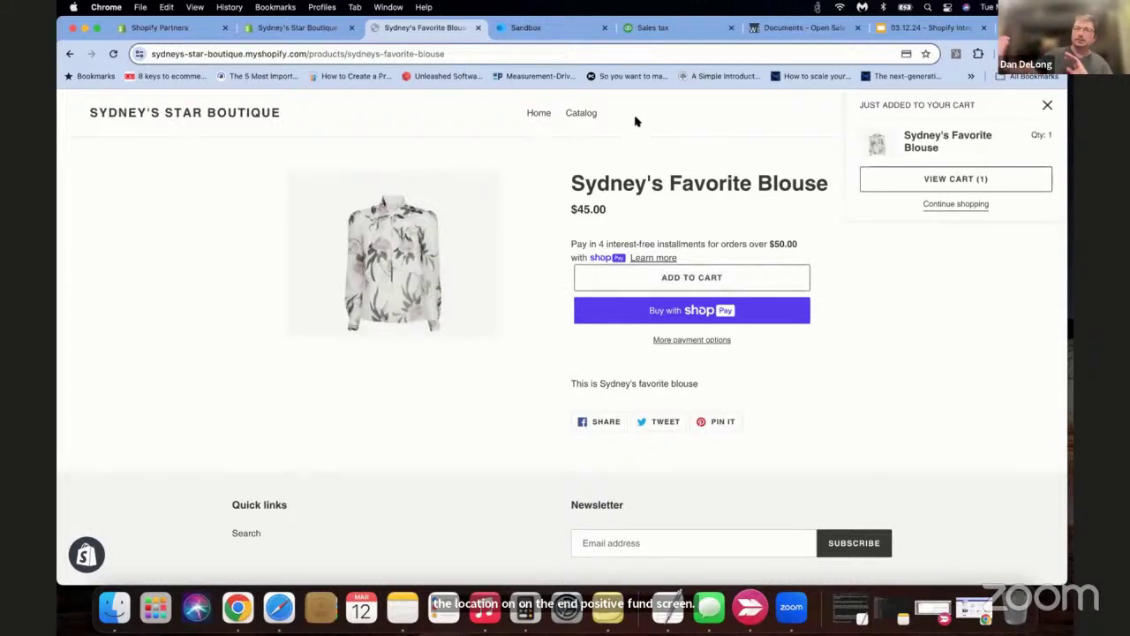
# Add Tan Shorts to the cart and view the cart's $60.99 USD subtotal
pyautogui.click(590, 114)
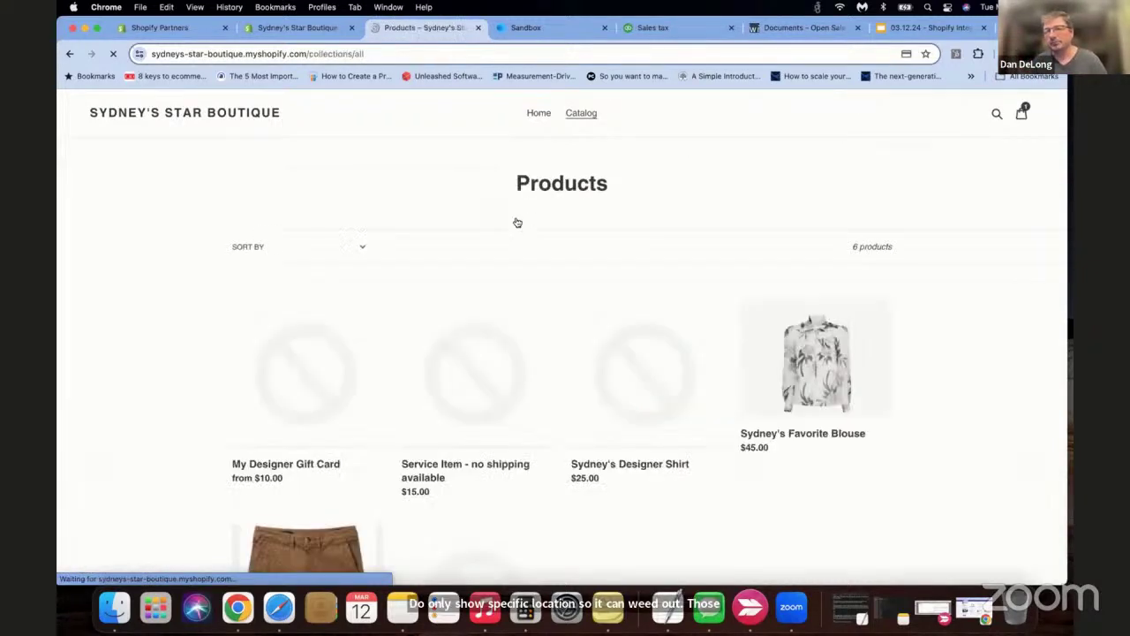
pyautogui.click(337, 542)
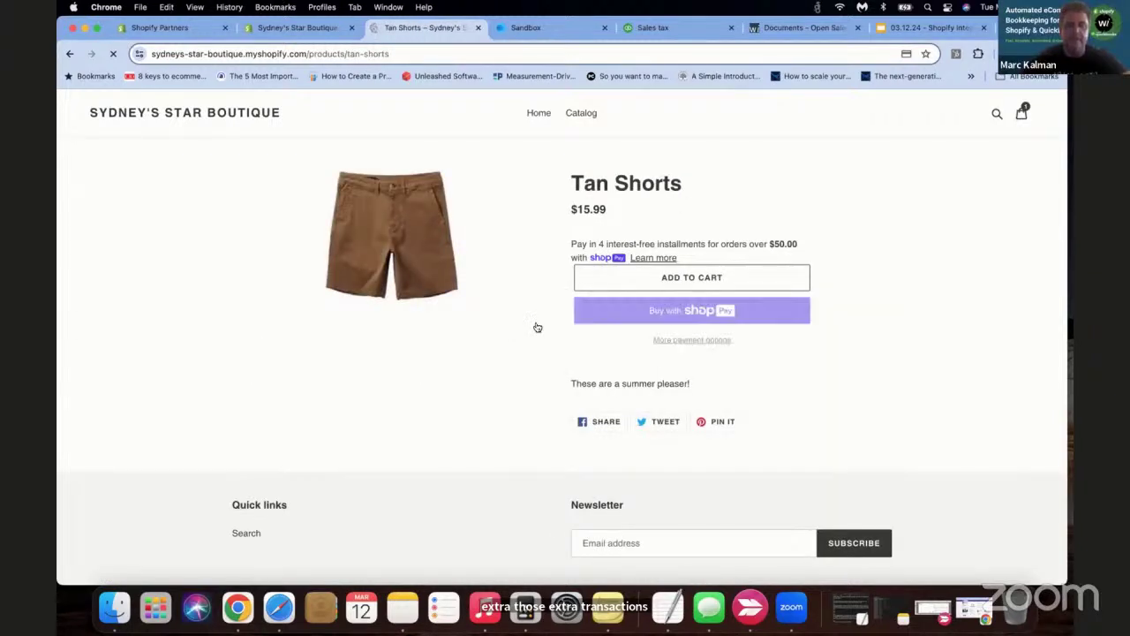
pyautogui.click(755, 275)
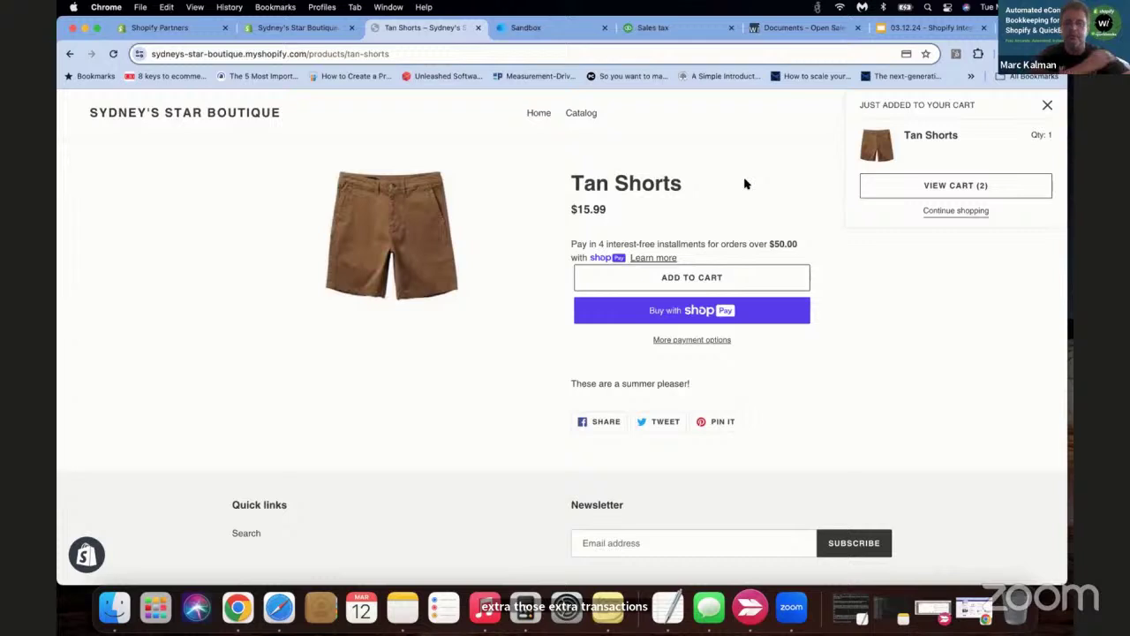
pyautogui.click(921, 188)
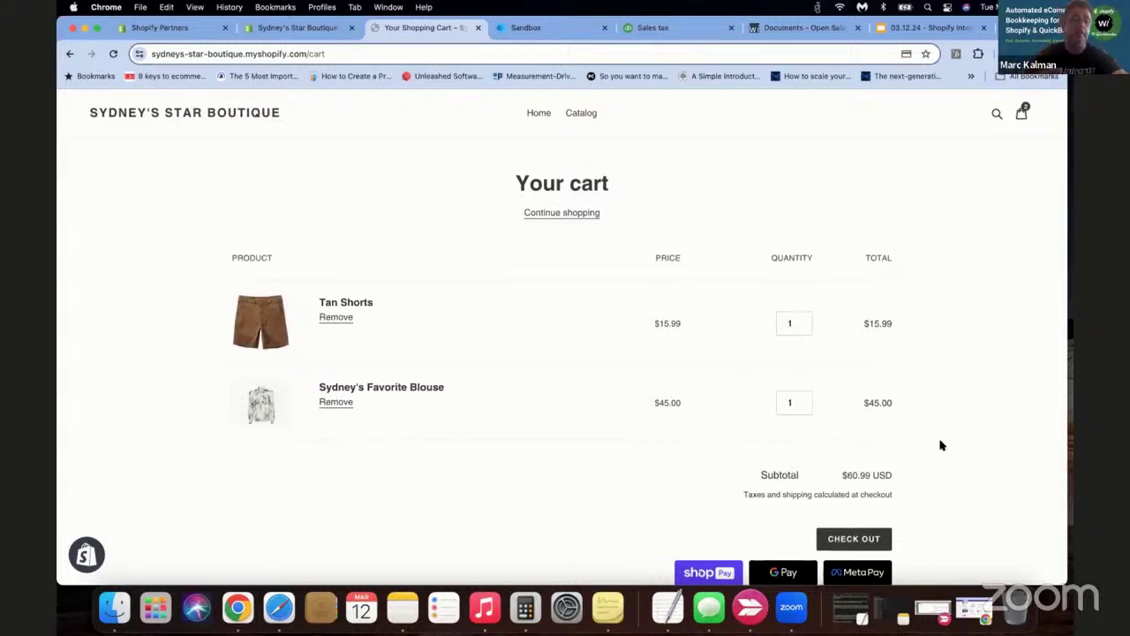
pyautogui.scroll(-3, 941, 443)
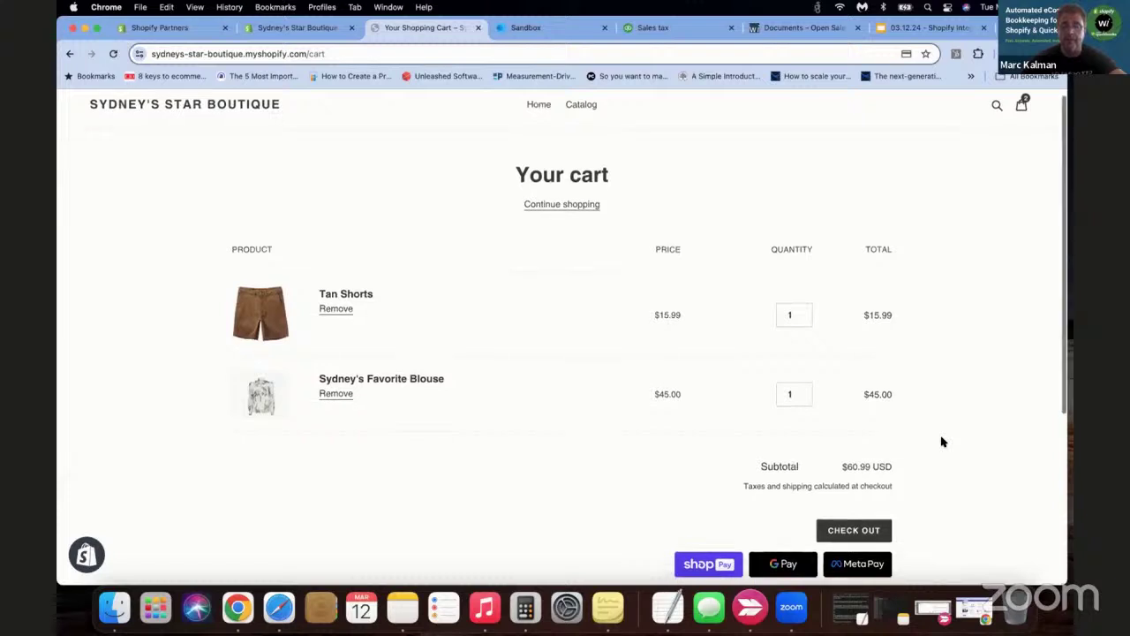
# Raise Tan Shorts quantity to 2, start checkout, and enter the test contact e-mail
pyautogui.click(804, 260)
pyautogui.click(835, 477)
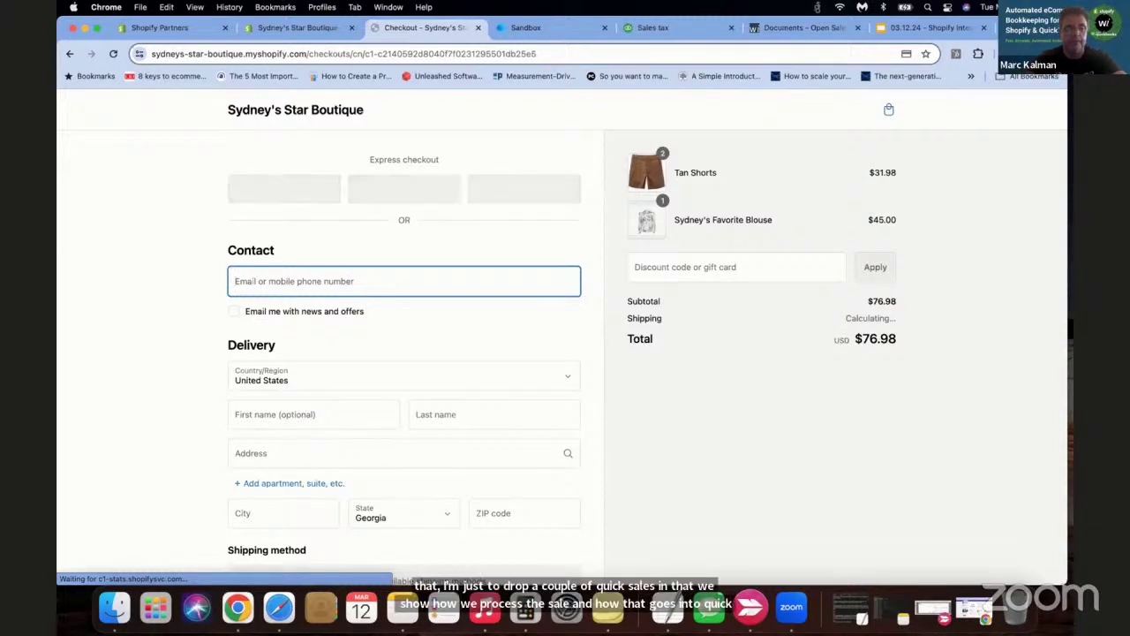
pyautogui.write('ter')
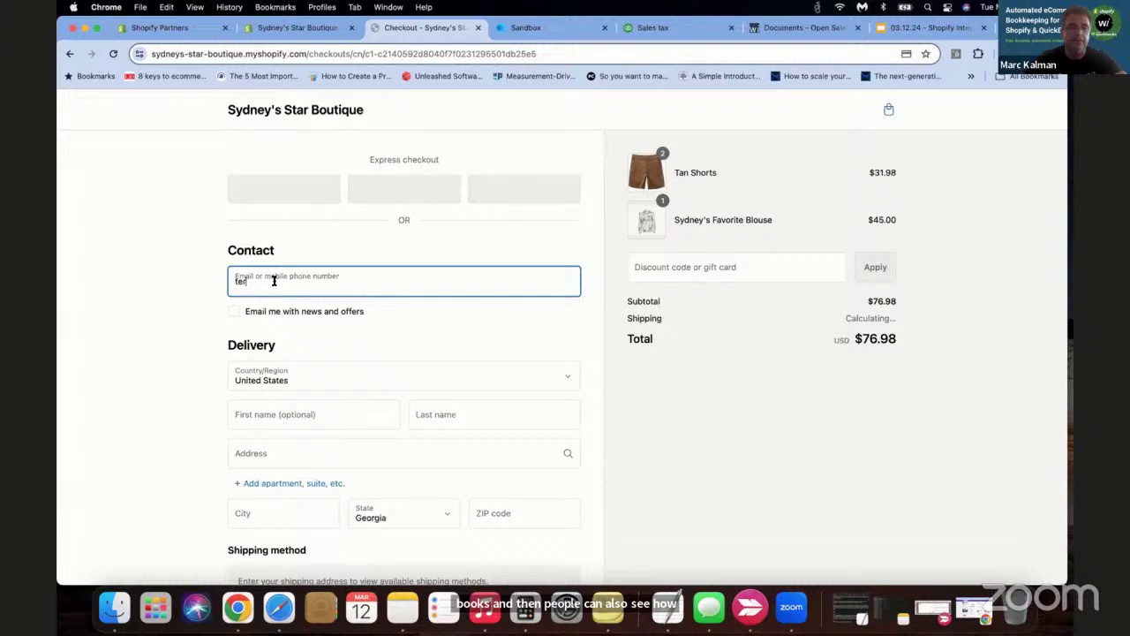
pyautogui.write('ry')
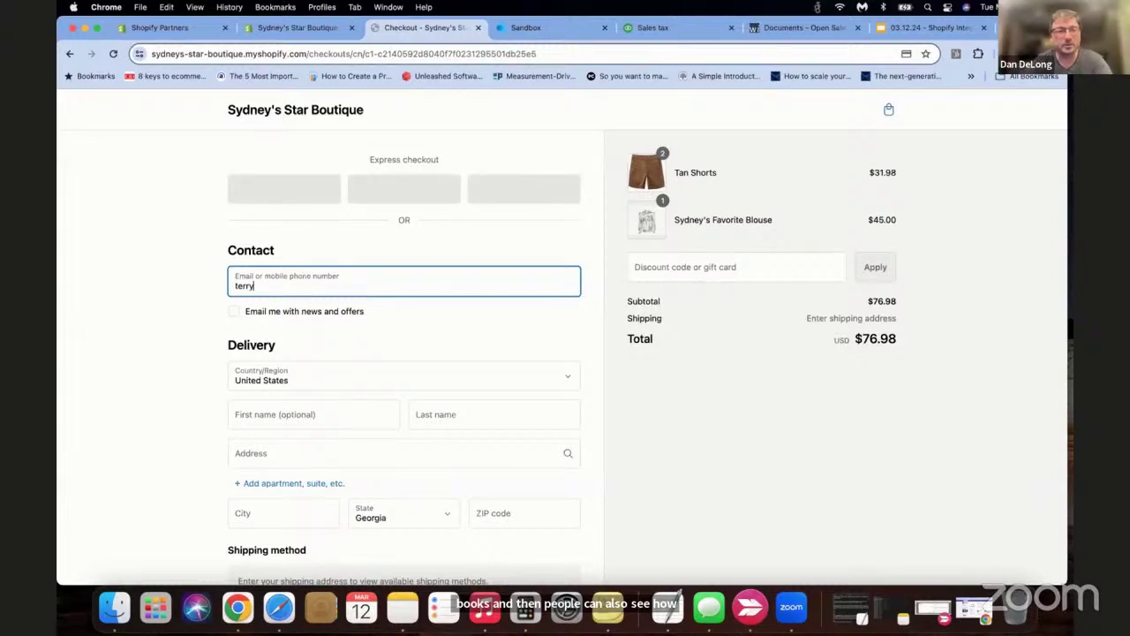
pyautogui.write('.')
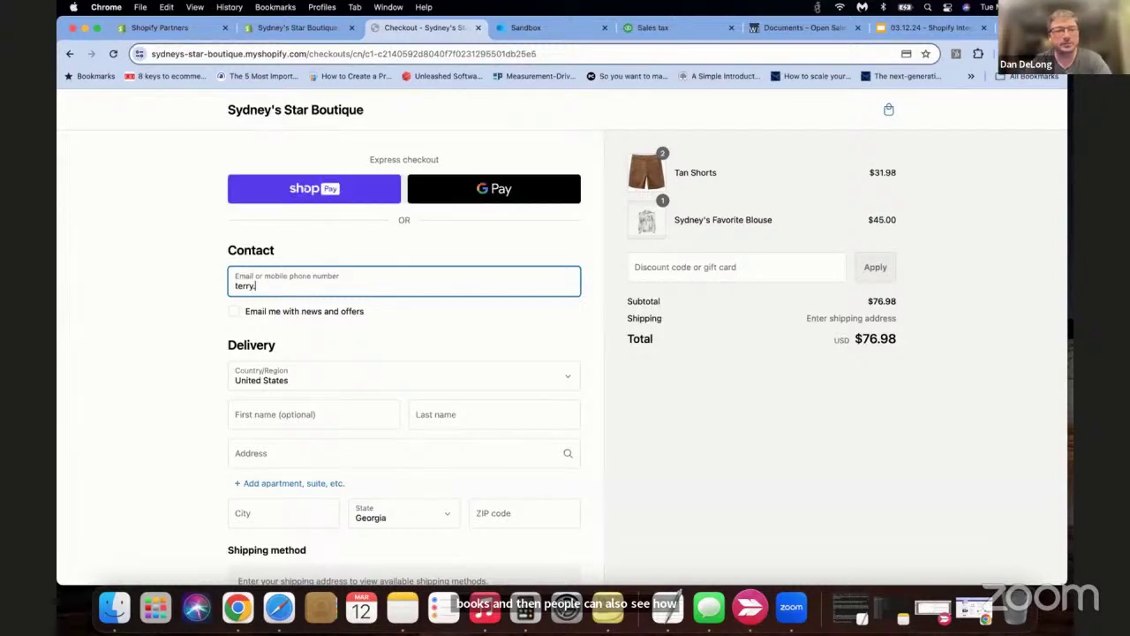
pyautogui.write('johns')
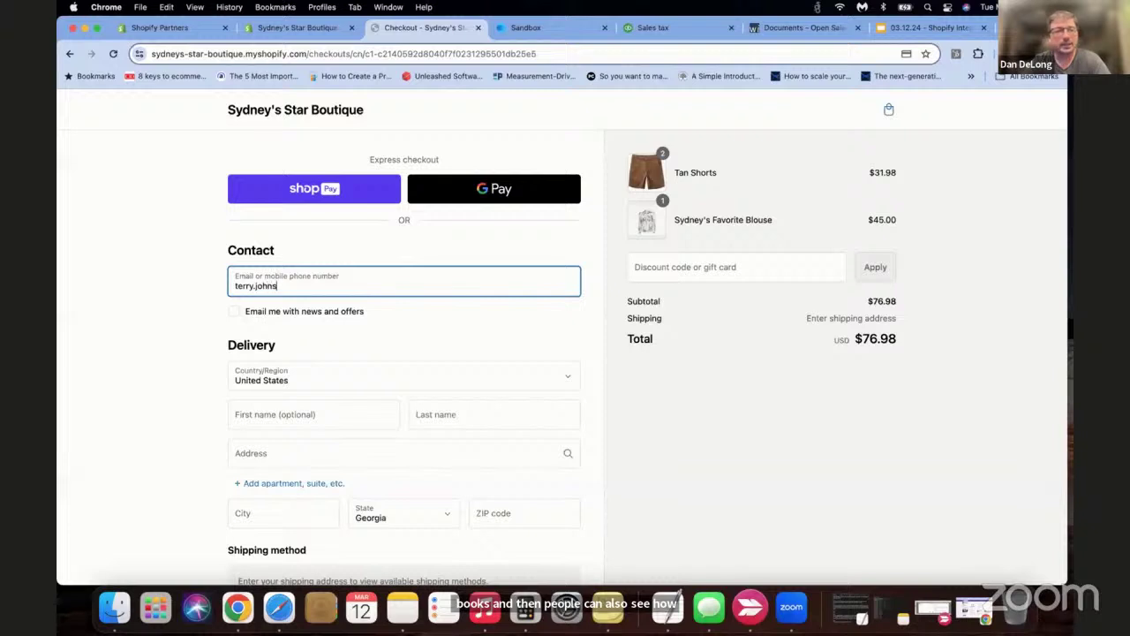
pyautogui.write('on@gmai')
pyautogui.press('BackSpace')
pyautogui.press('BackSpace')
pyautogui.press('BackSpace')
pyautogui.press('BackSpace')
pyautogui.write('test.com')
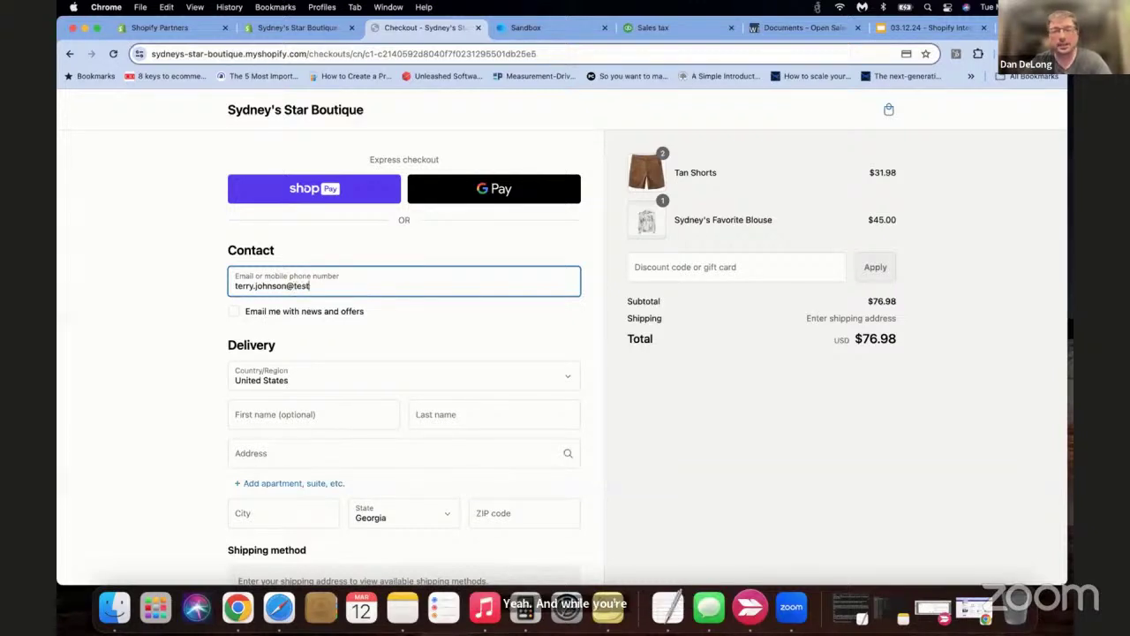
# Enter the customer's first and last name in the delivery fields
pyautogui.click(280, 420)
pyautogui.press('Tab')
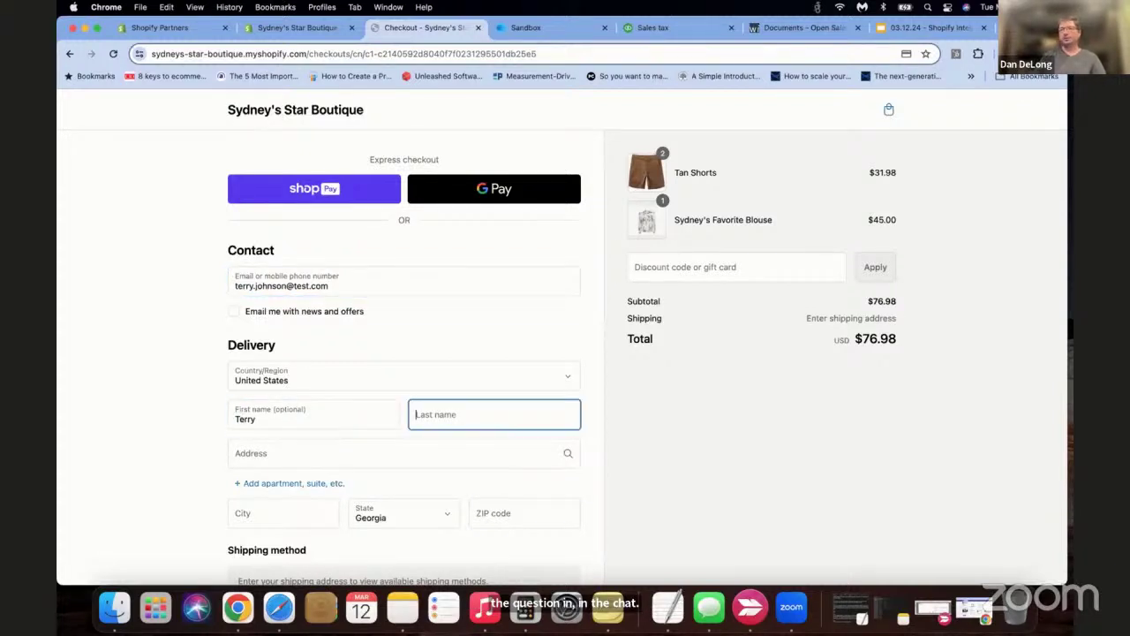
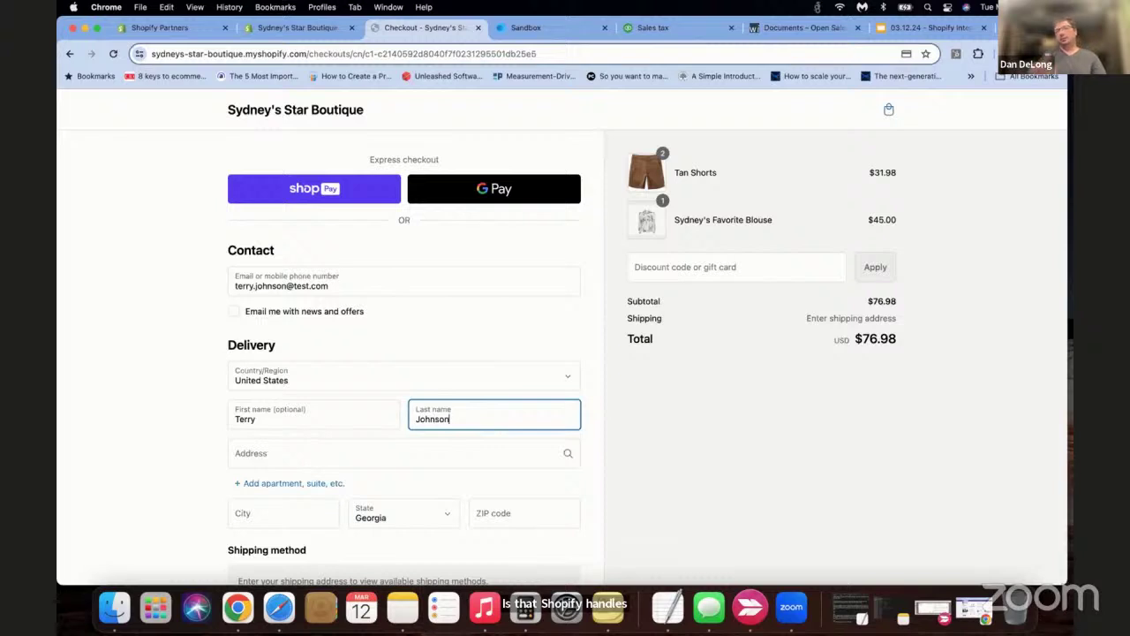
pyautogui.press('Tab')
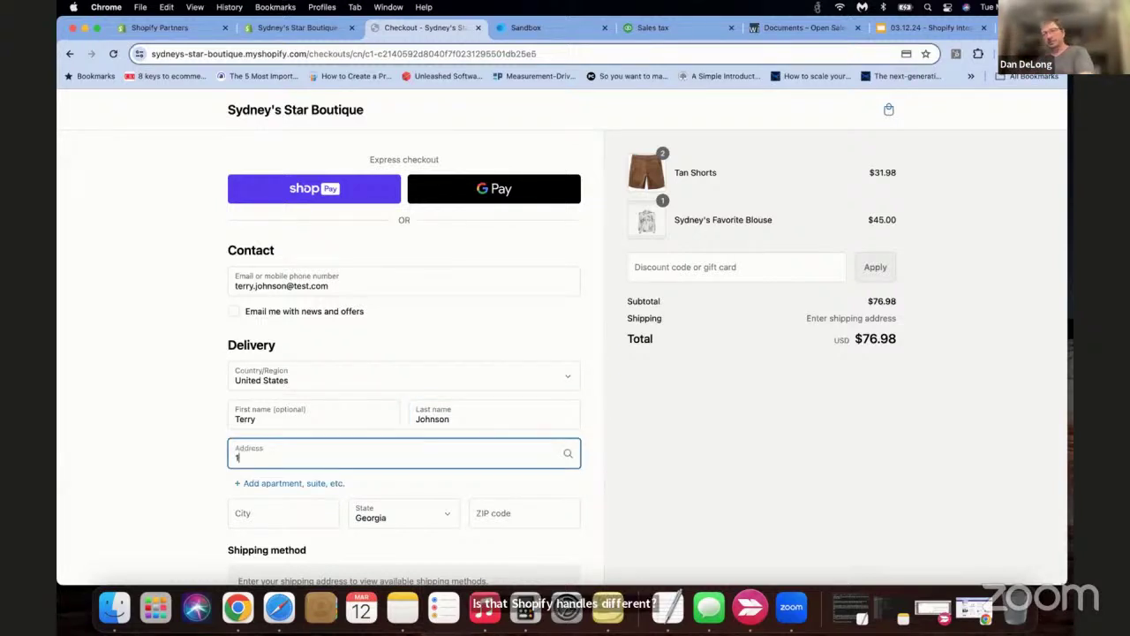
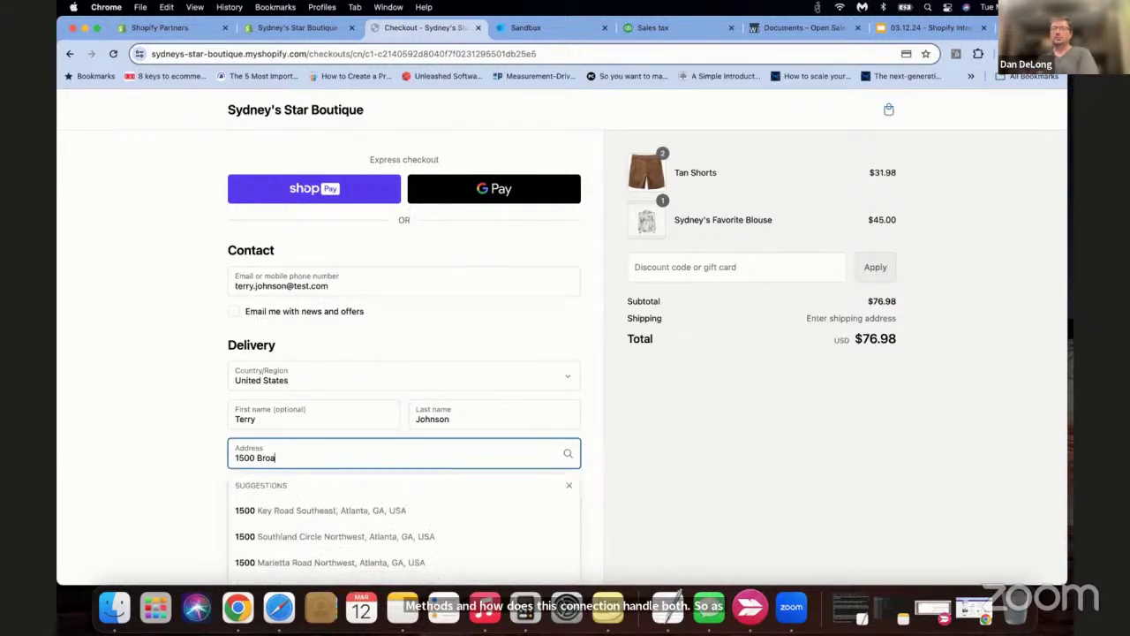
# Enter the delivery street address, autofill city, state and ZIP, and check Economy shipping at $15.00
pyautogui.click(299, 510)
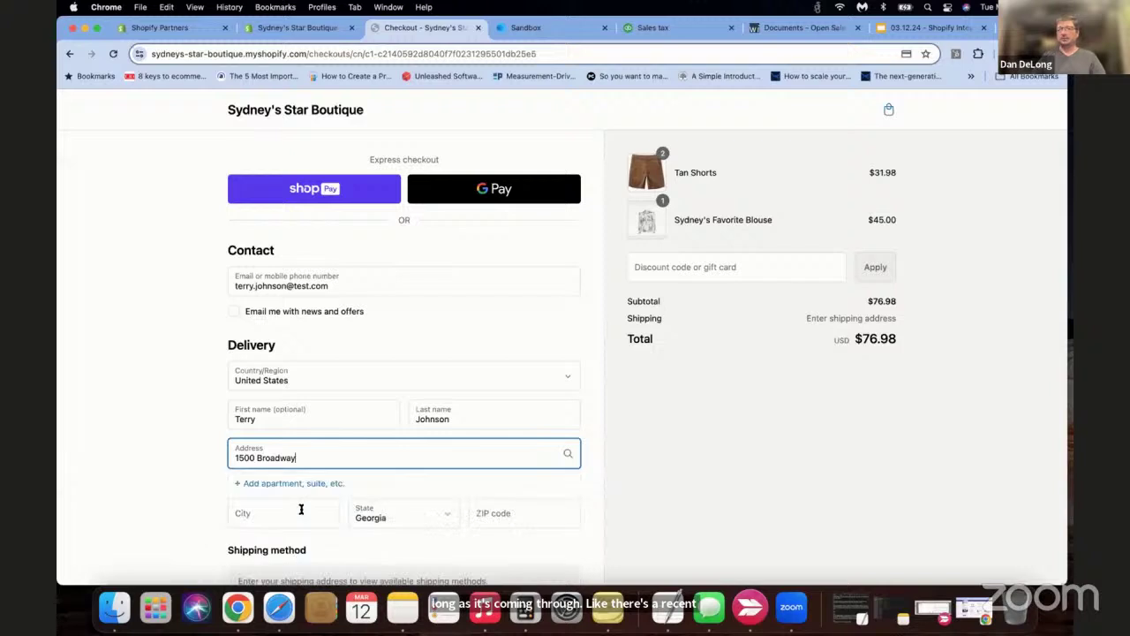
pyautogui.scroll(-3, 573, 533)
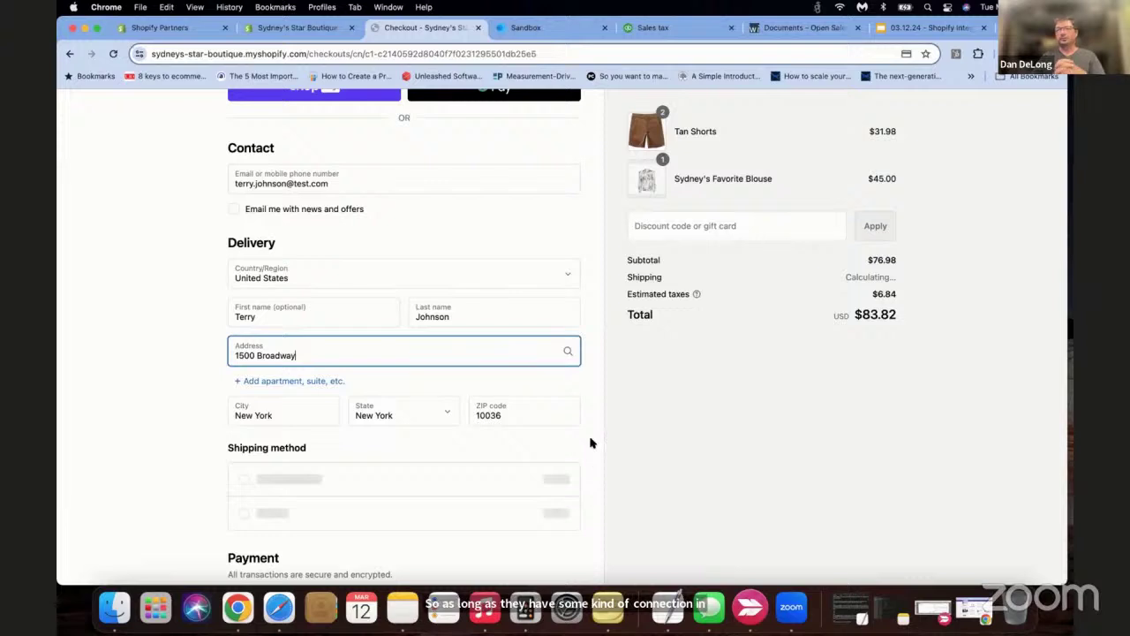
pyautogui.scroll(-2, 591, 442)
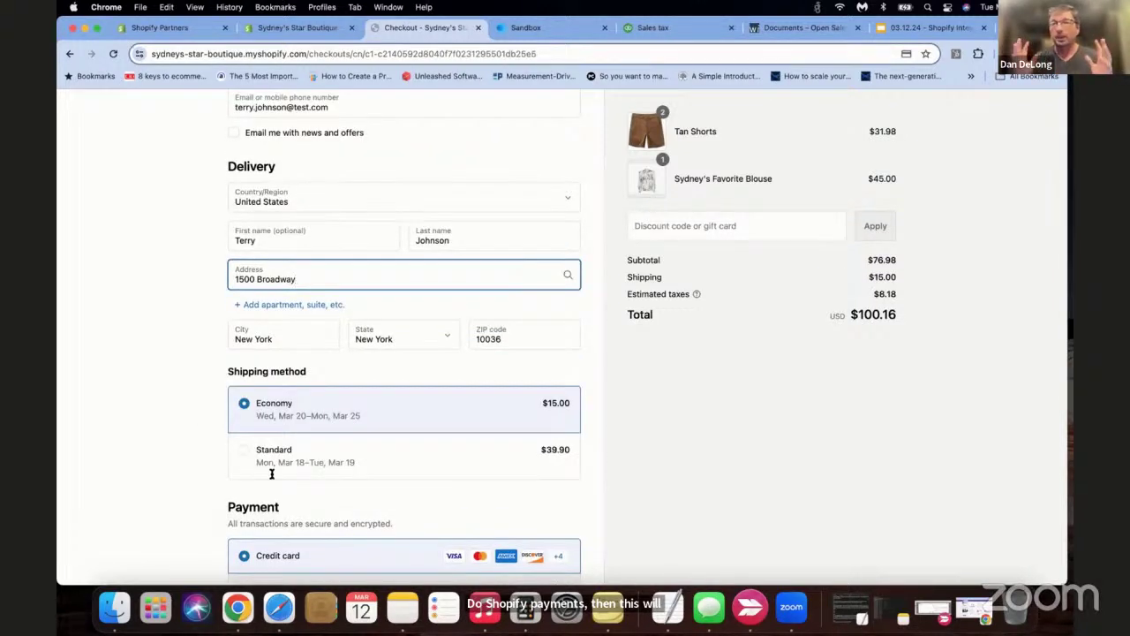
pyautogui.scroll(-3, 279, 505)
# Enter the test card number, 12/24 expiry and security code in the credit card payment fields
pyautogui.click(297, 488)
pyautogui.write('42')
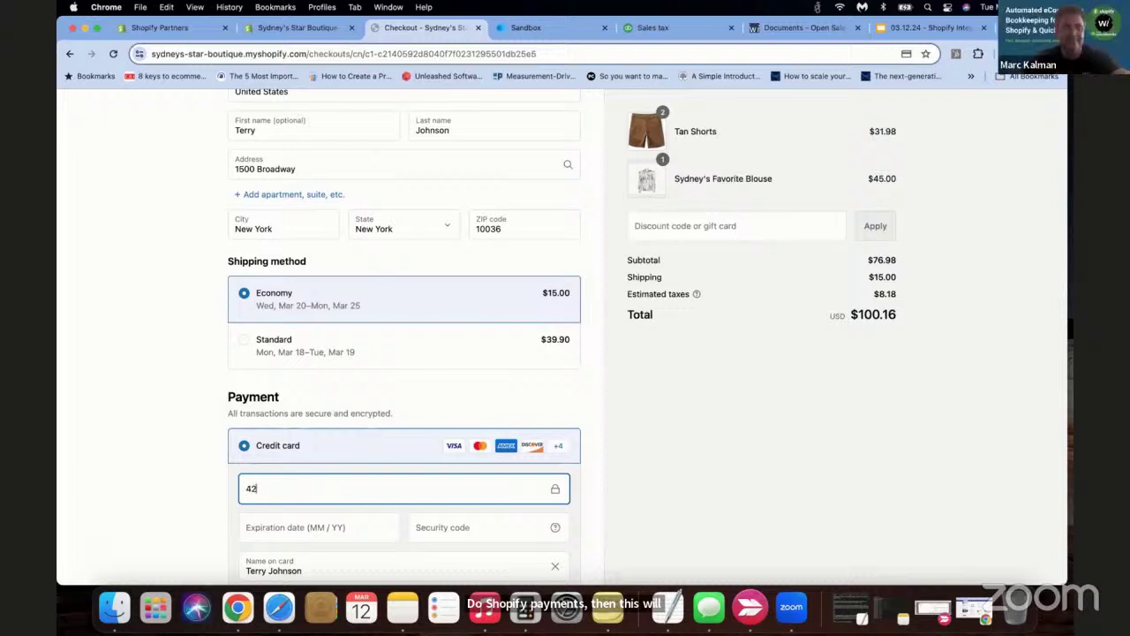
pyautogui.write('42 4242 4242 4242')
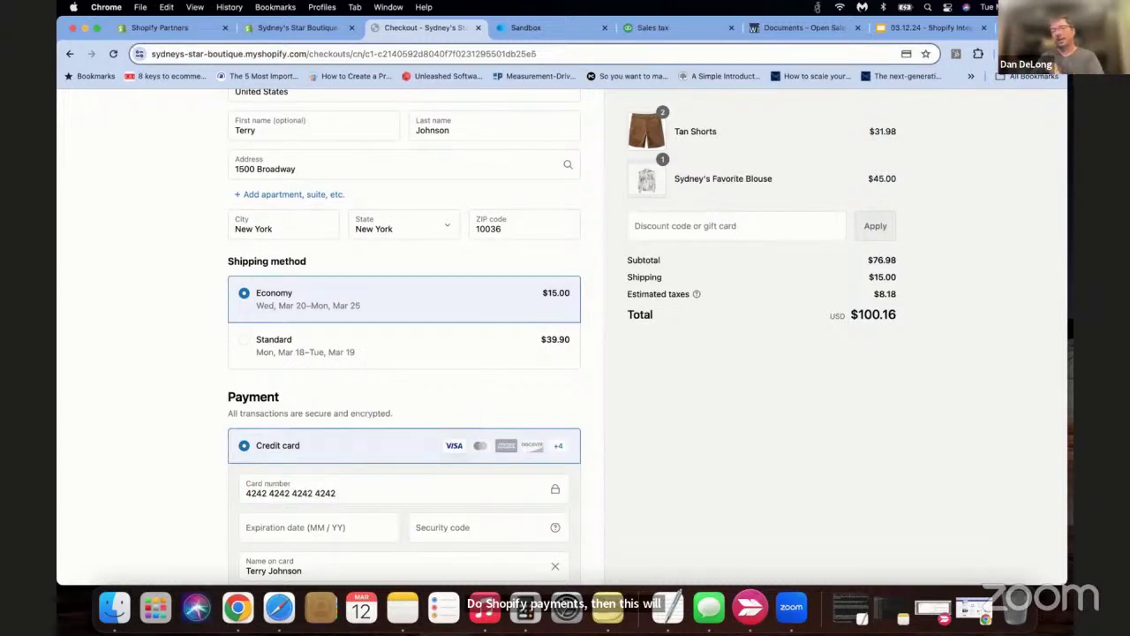
pyautogui.click(269, 523)
pyautogui.write('1224')
pyautogui.write('123')
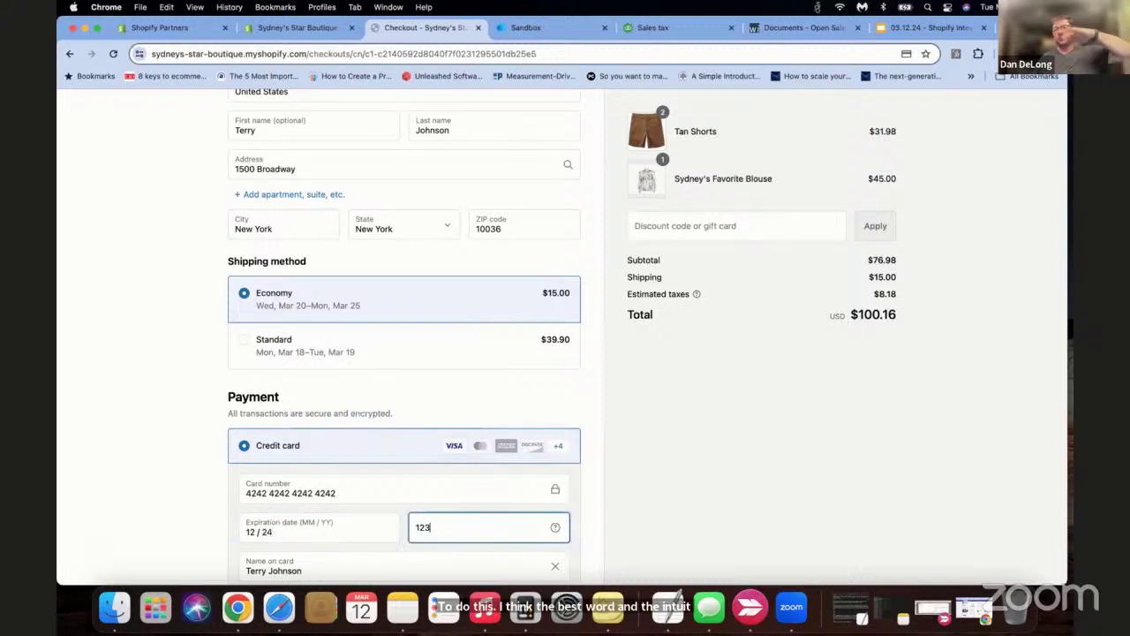
pyautogui.scroll(-3, 279, 501)
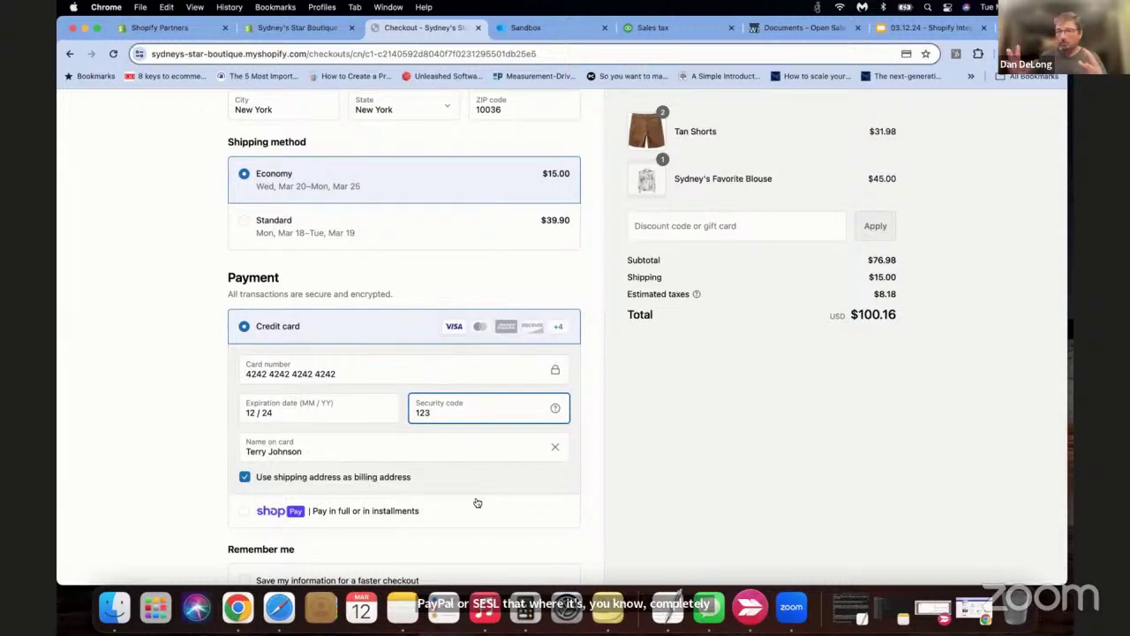
pyautogui.scroll(-4, 477, 503)
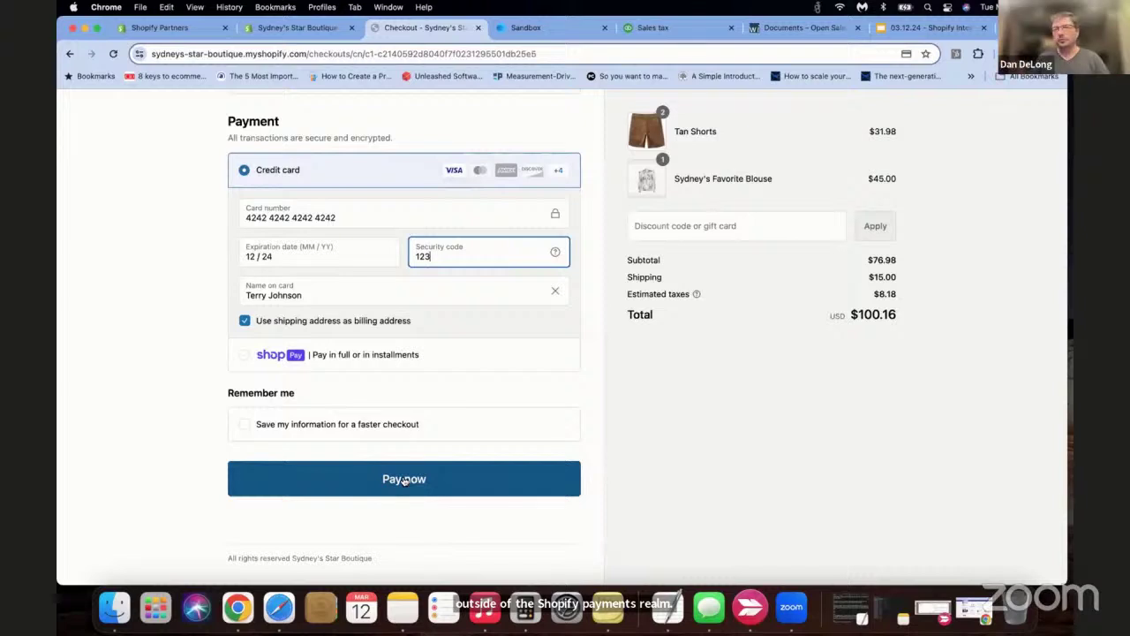
pyautogui.scroll(1, 644, 435)
pyautogui.scroll(5, 645, 435)
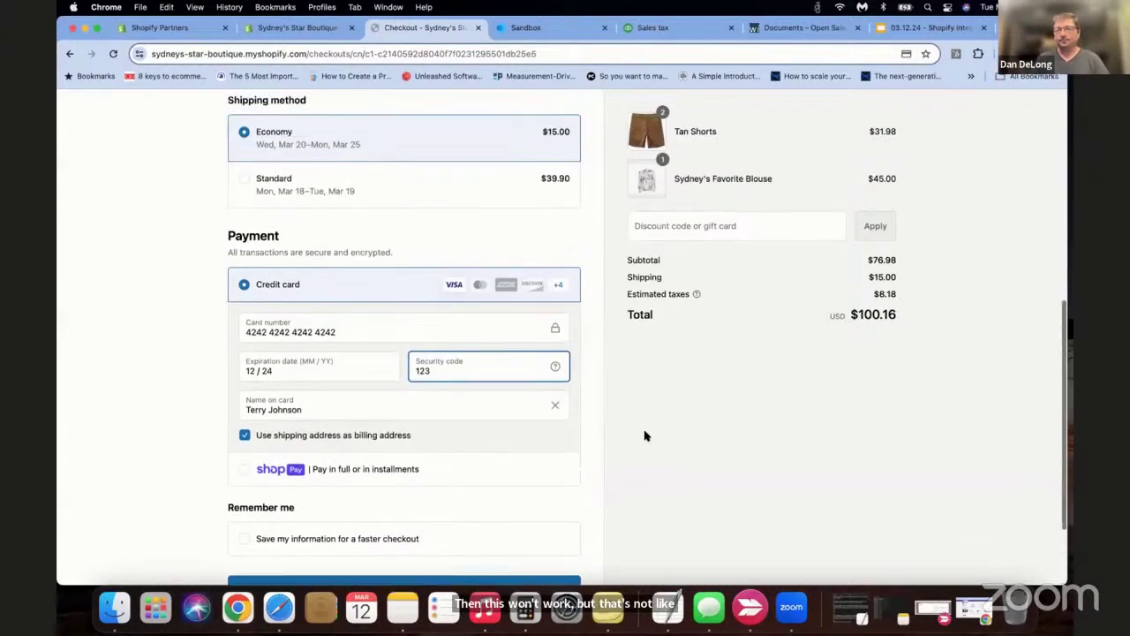
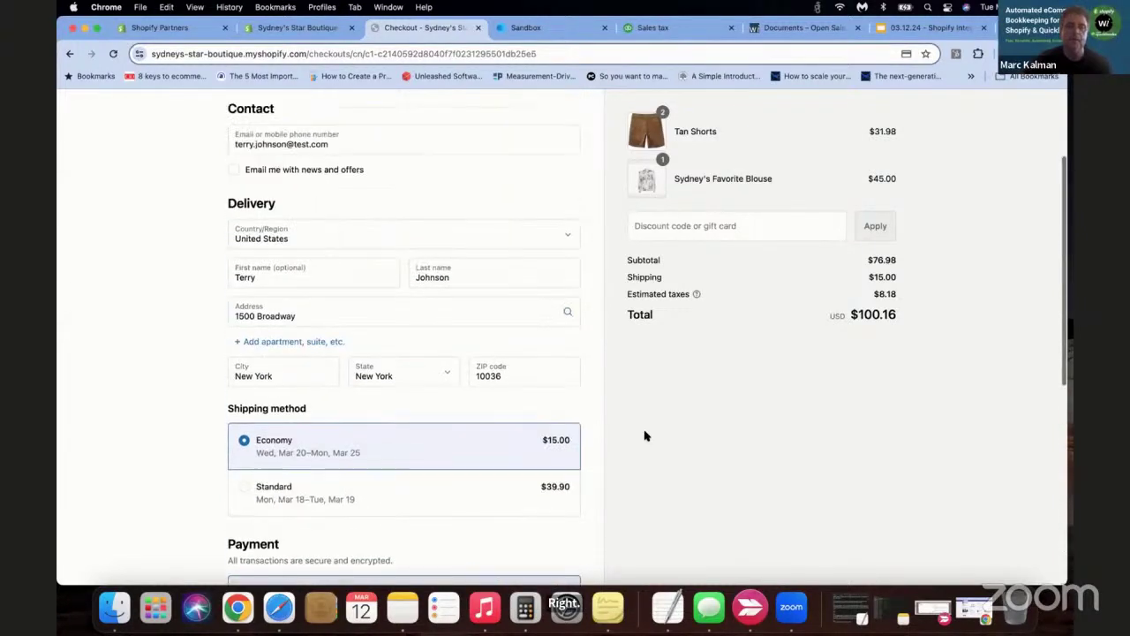
# Pay $100.16 for the Tan Shorts and blouse order, then go back to the storefront home
pyautogui.scroll(-1, 644, 435)
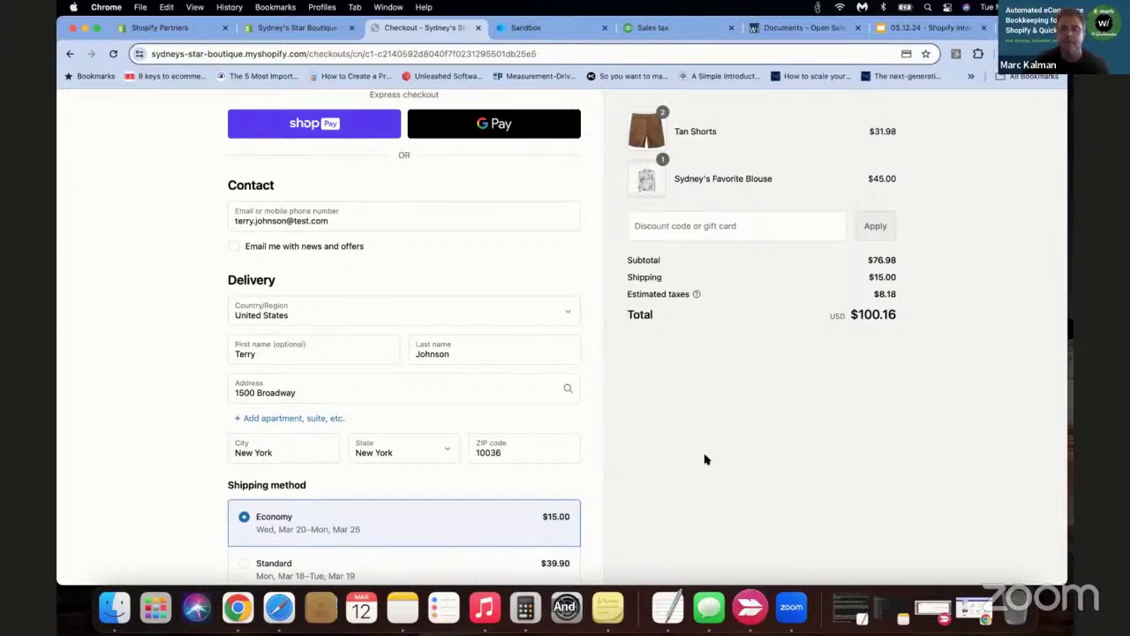
pyautogui.scroll(-5, 748, 466)
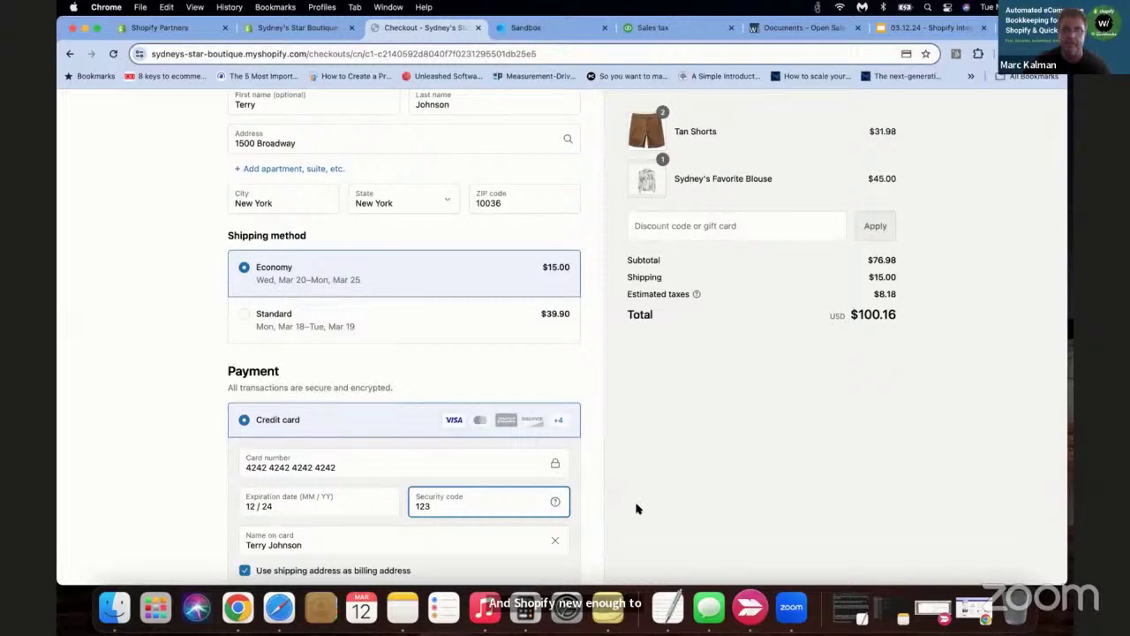
pyautogui.scroll(-5, 588, 489)
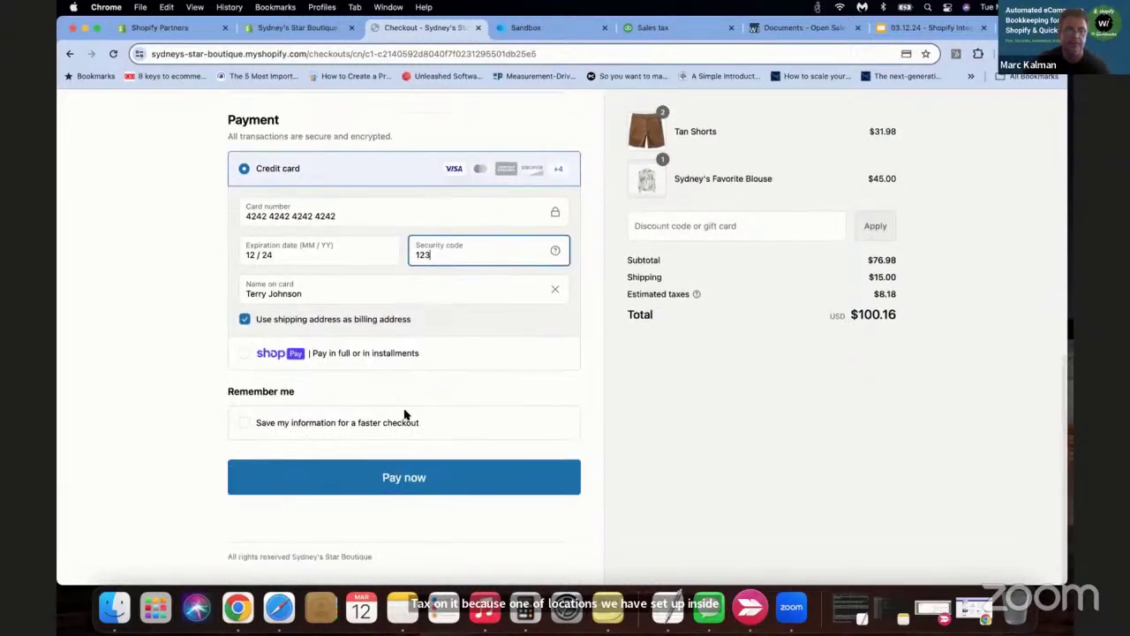
pyautogui.click(552, 493)
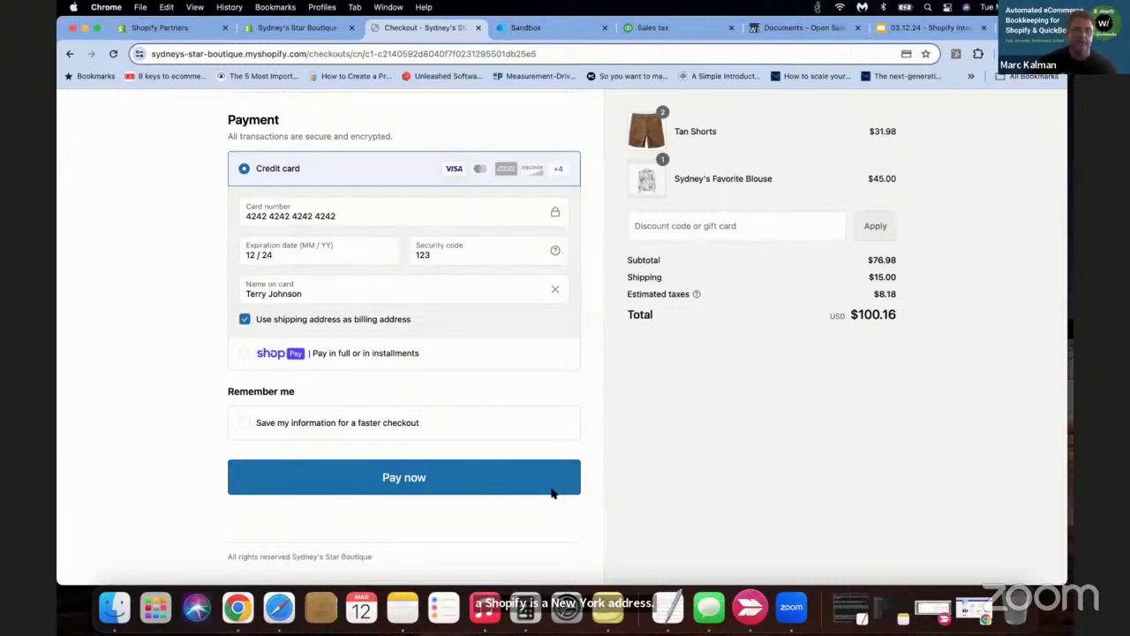
pyautogui.click(553, 490)
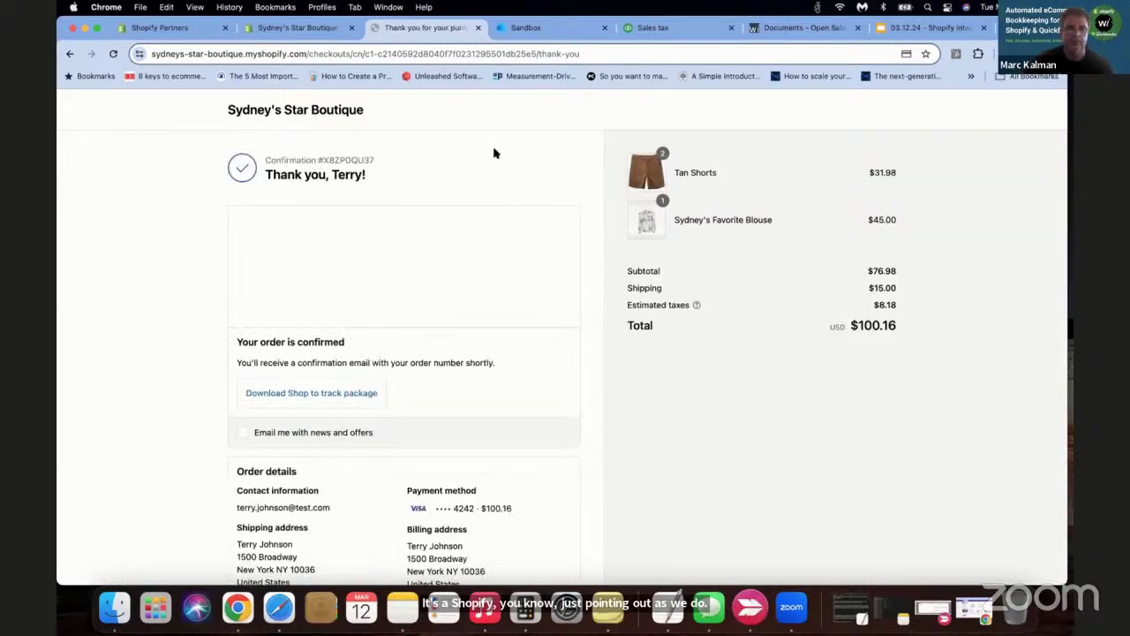
pyautogui.scroll(-3, 467, 450)
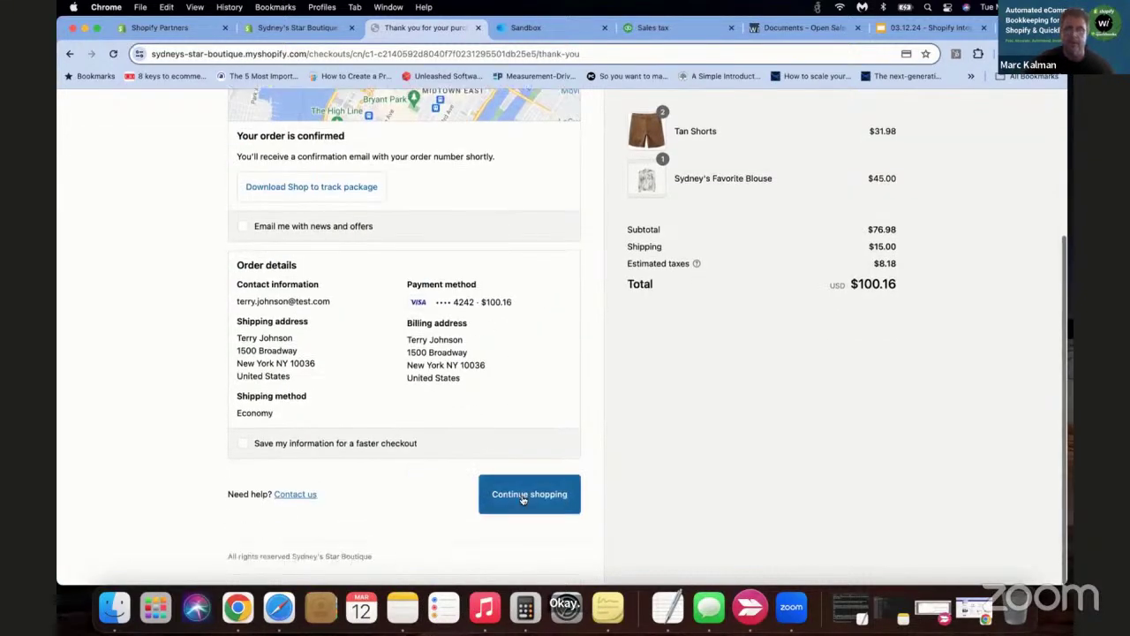
pyautogui.click(523, 499)
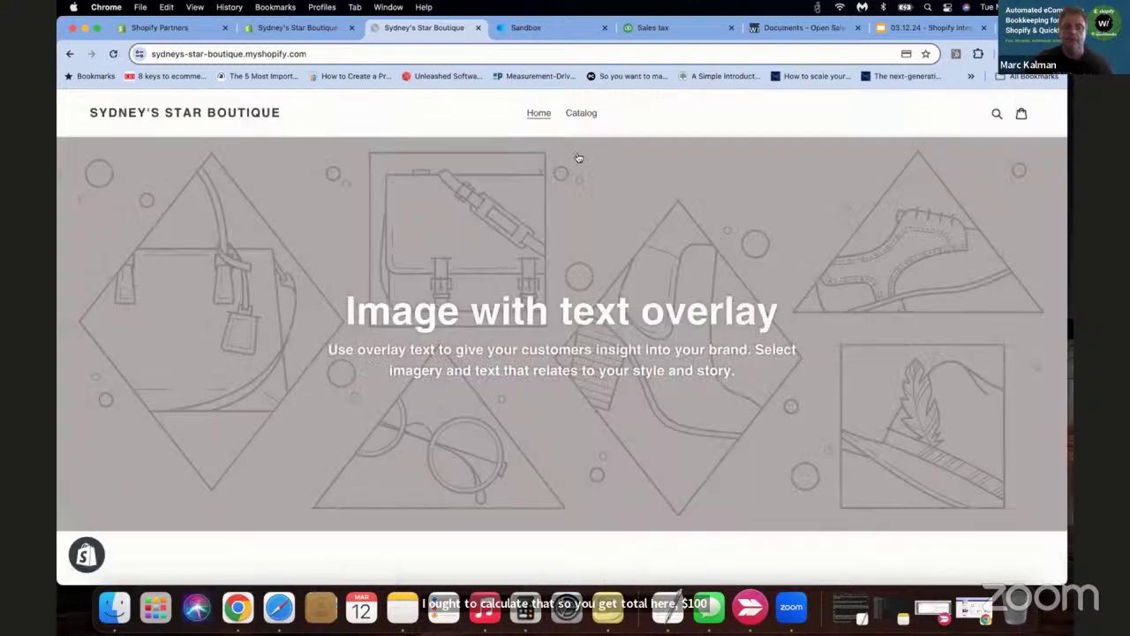
# Add Sydney's Favorite Blouse to the cart from the catalog
pyautogui.click(580, 113)
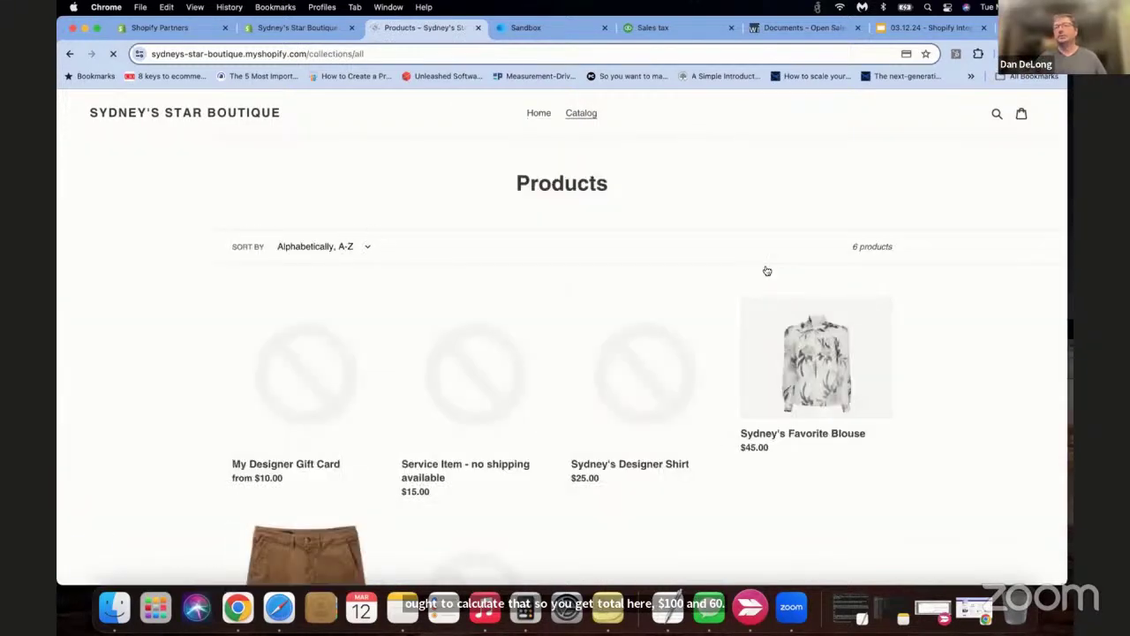
pyautogui.click(807, 347)
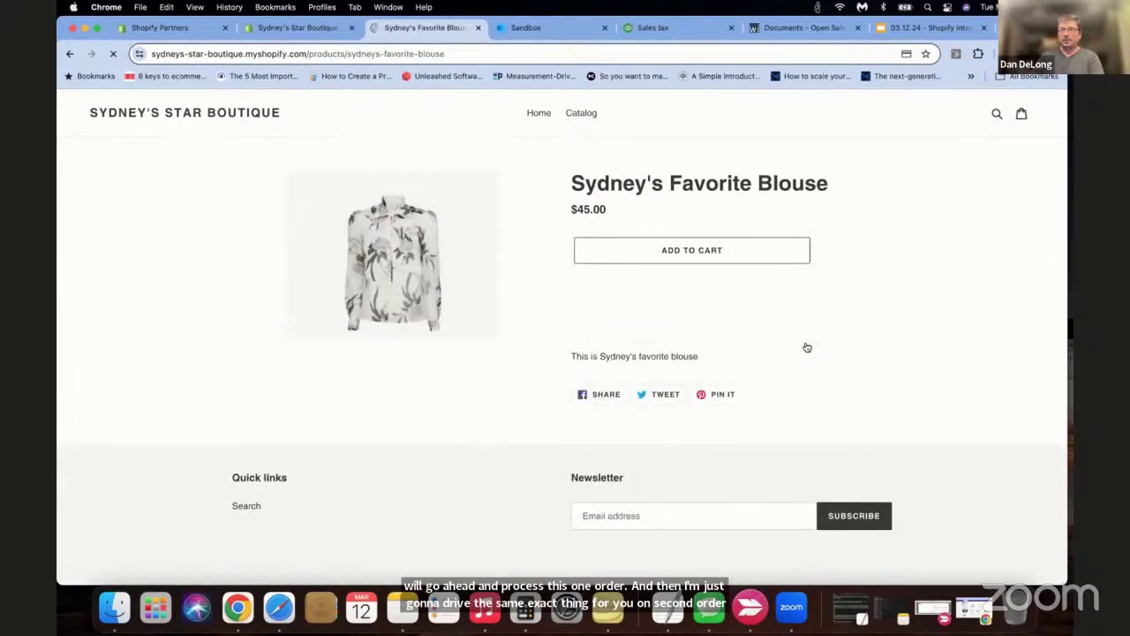
pyautogui.click(698, 278)
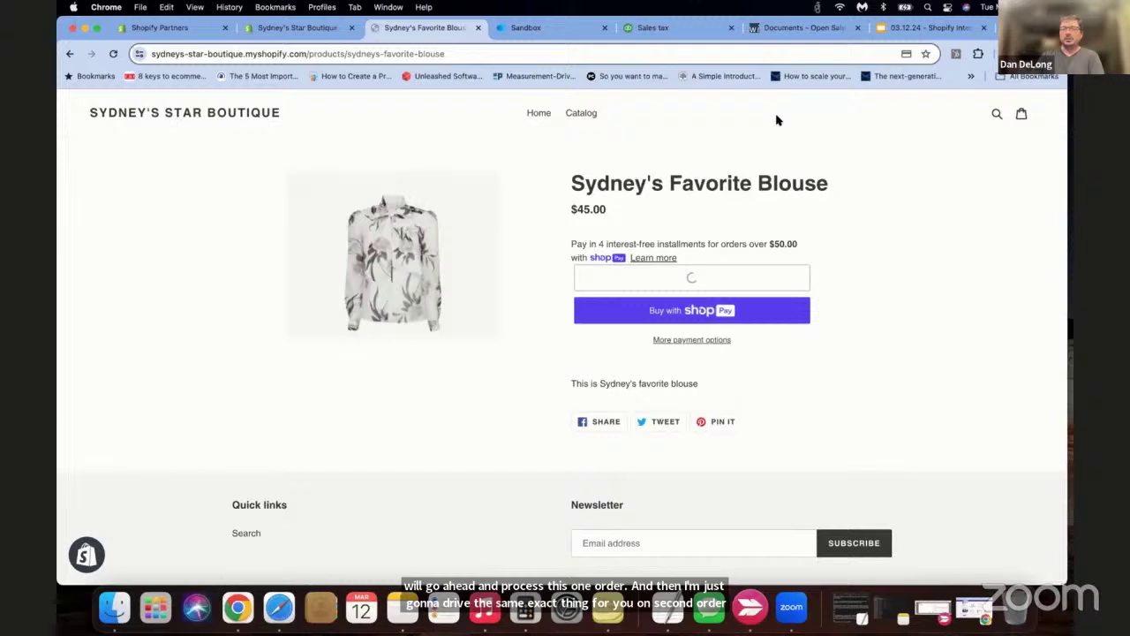
# Add Tan Shorts to the cart and start checkout for the $60.99 cart
pyautogui.click(580, 113)
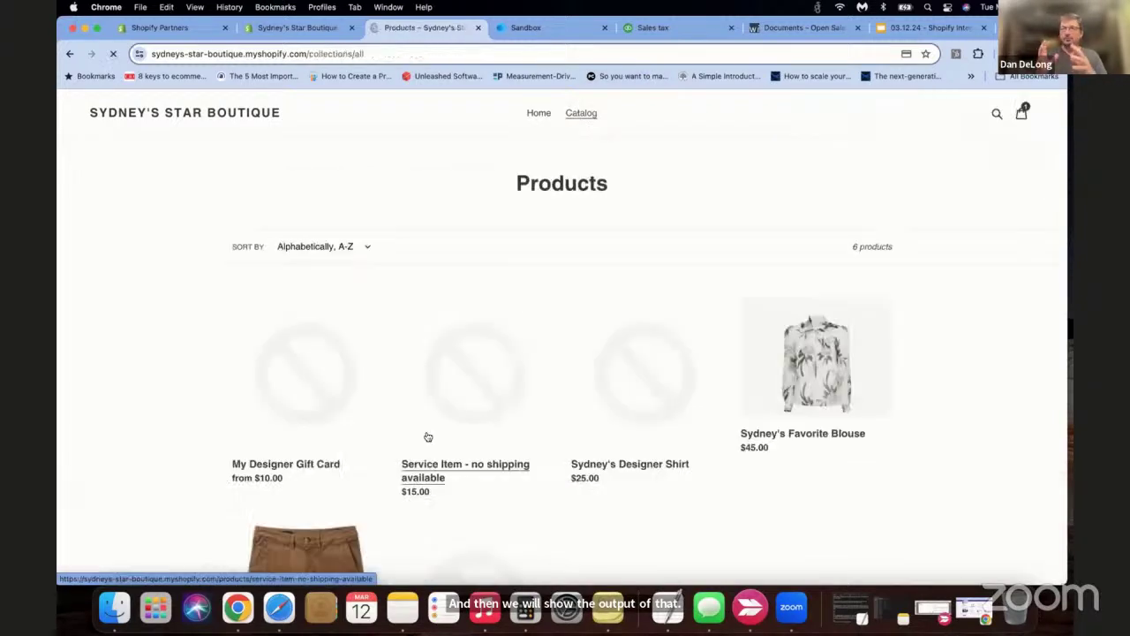
pyautogui.click(353, 543)
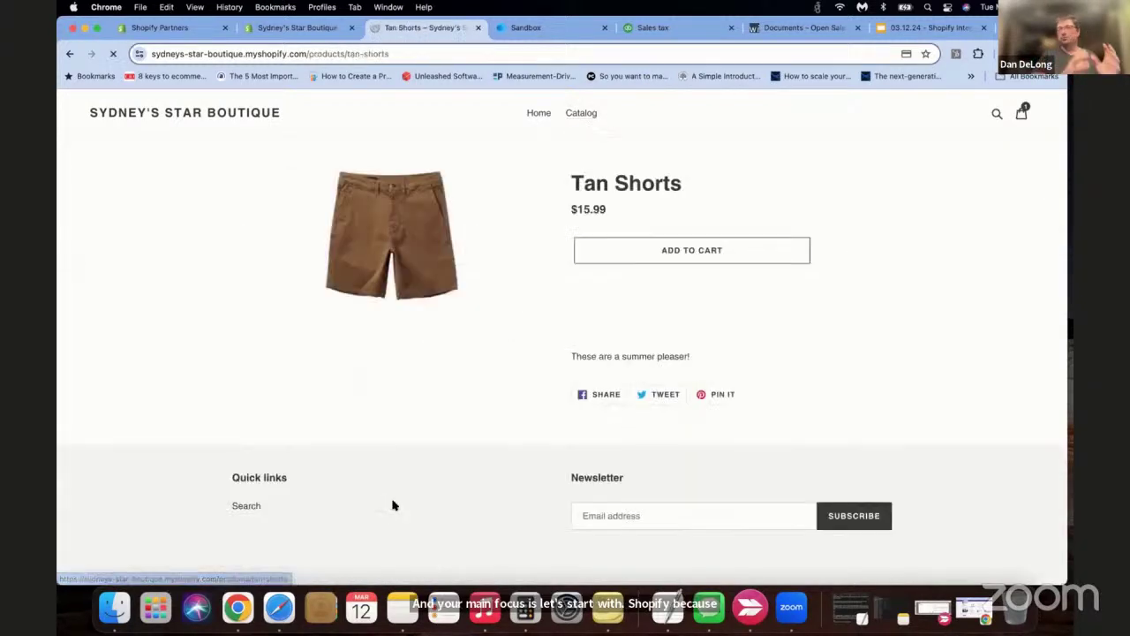
pyautogui.click(713, 277)
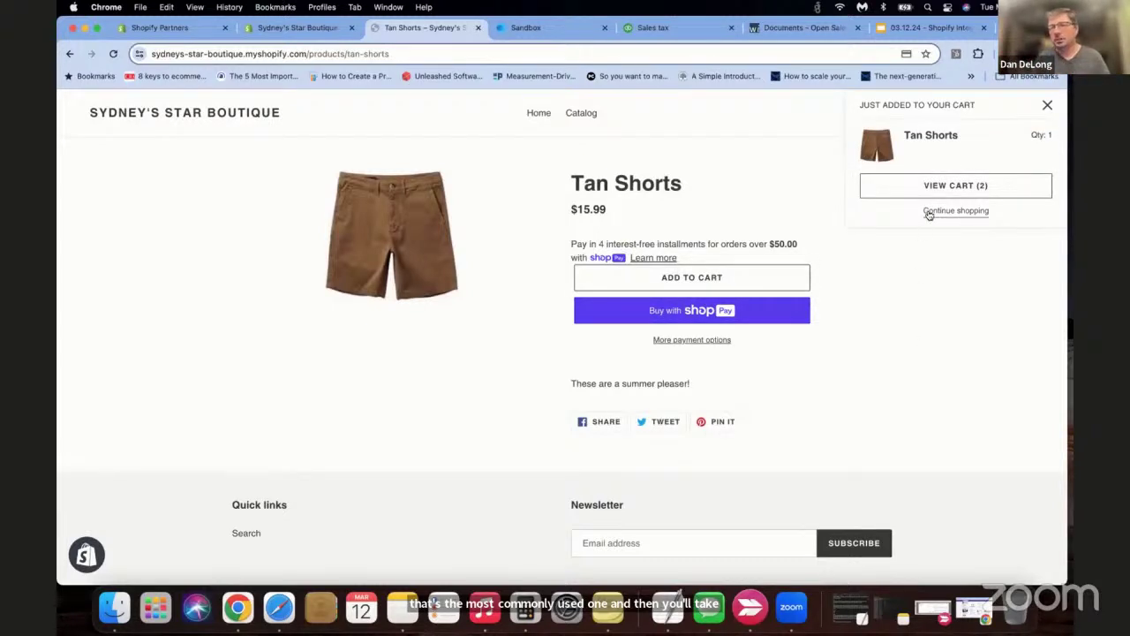
pyautogui.click(950, 185)
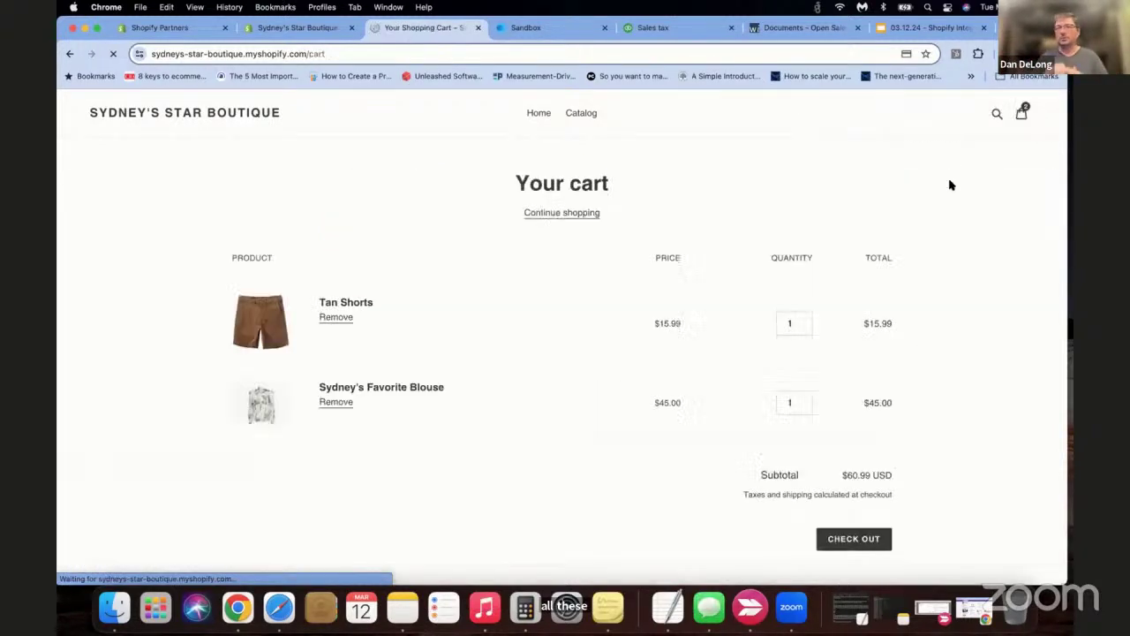
pyautogui.click(852, 537)
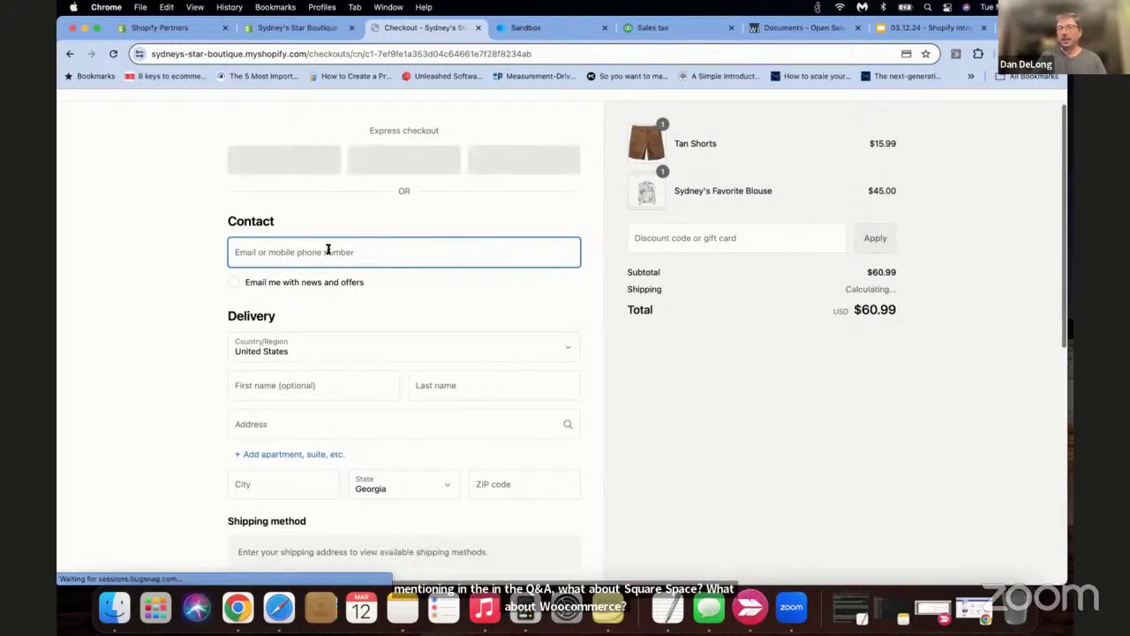
# Enter the customer's e-mail, first and last name, and choose the suggested Atlanta street address
pyautogui.write('tony.jo')
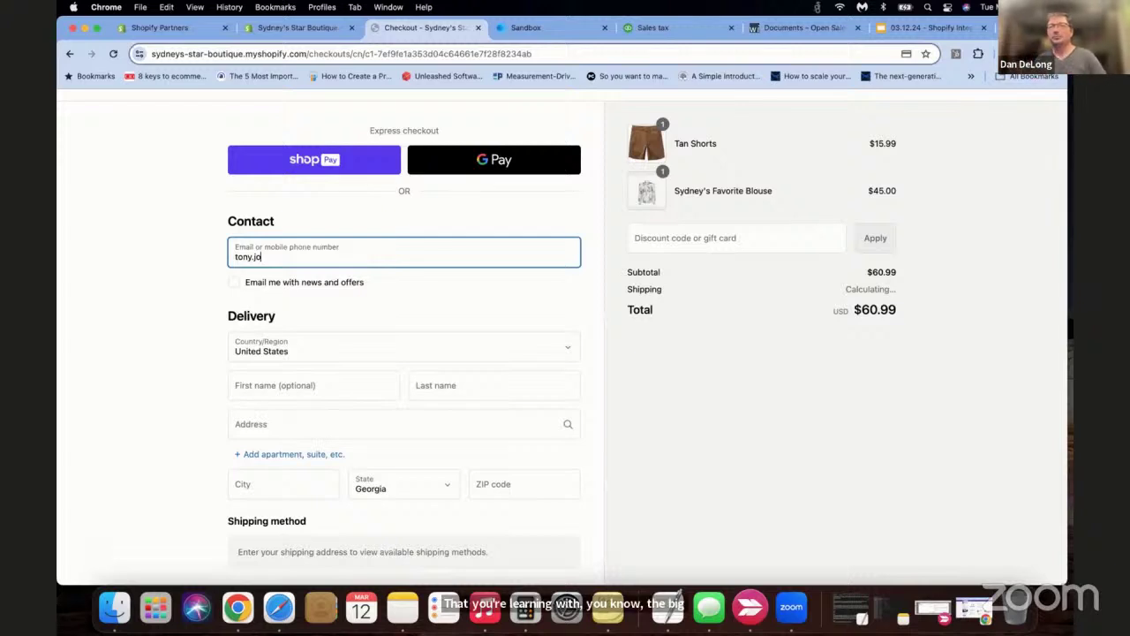
pyautogui.write('hnson@test.com')
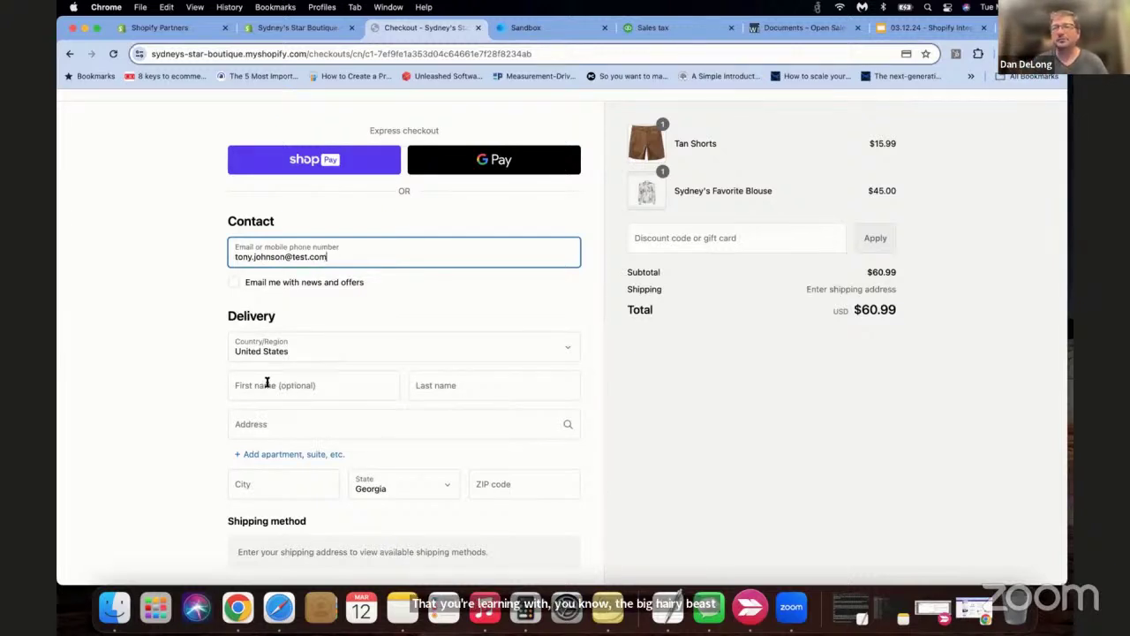
pyautogui.click(267, 382)
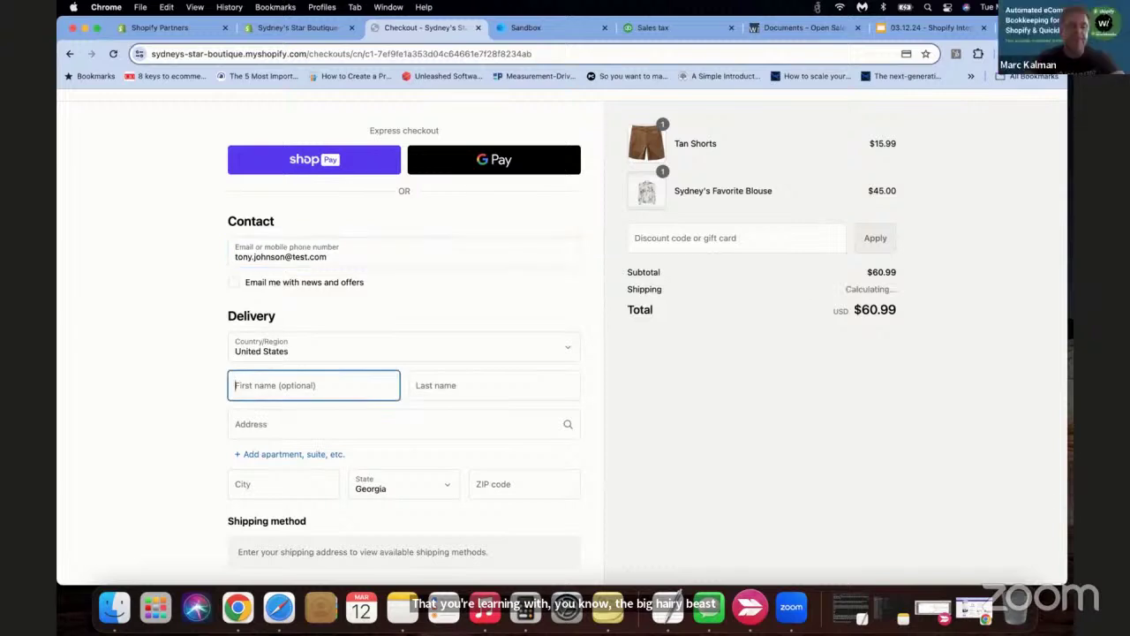
pyautogui.press('Tab')
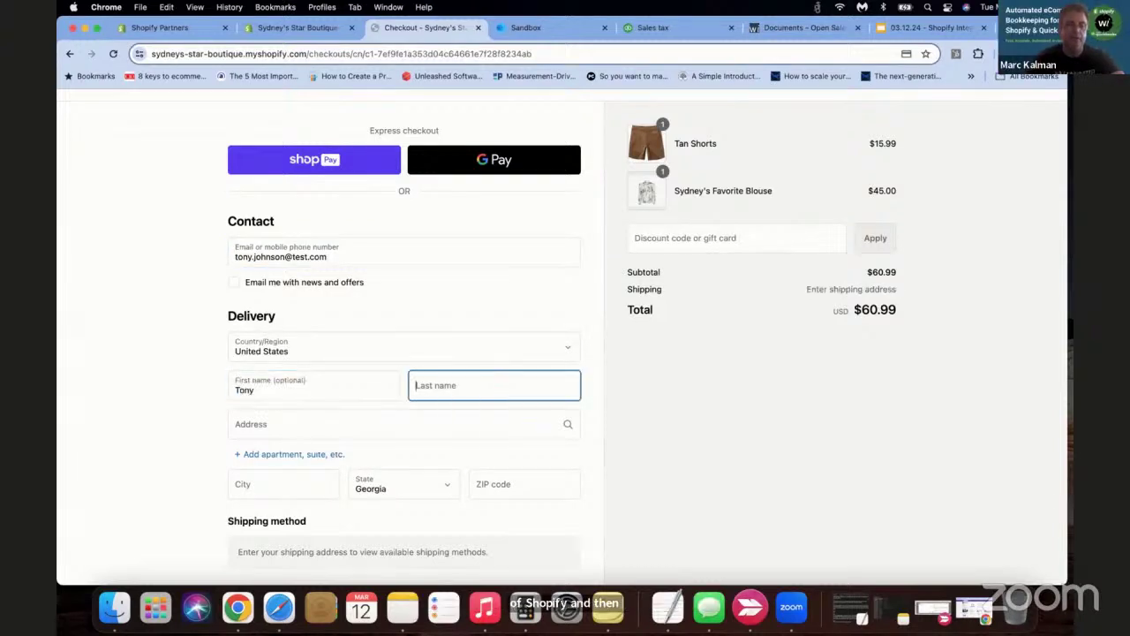
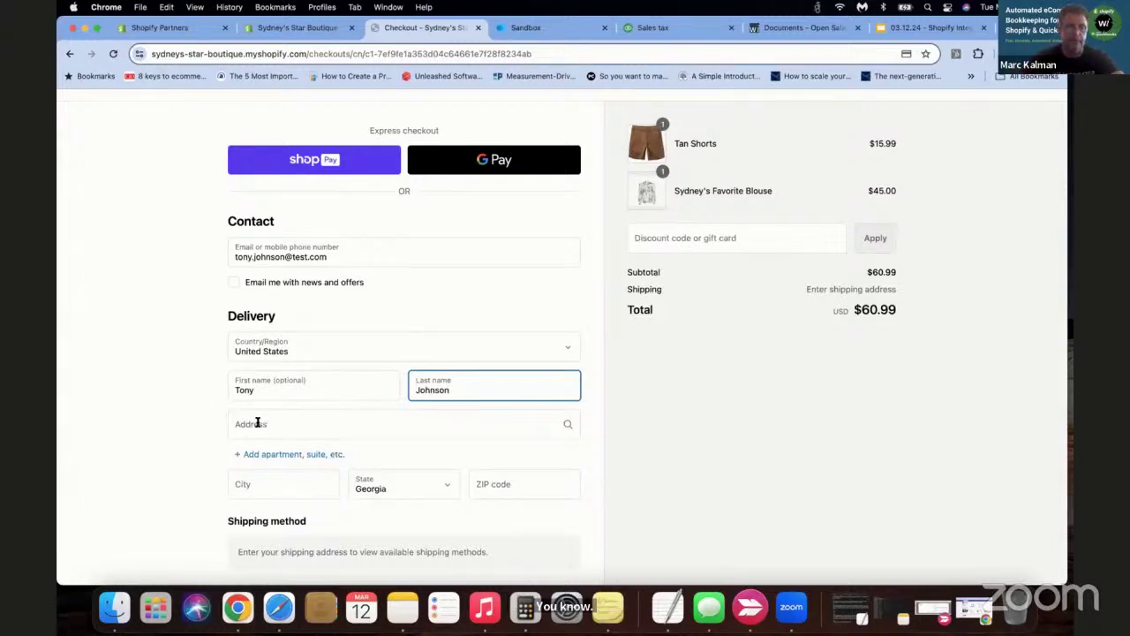
pyautogui.press('Tab')
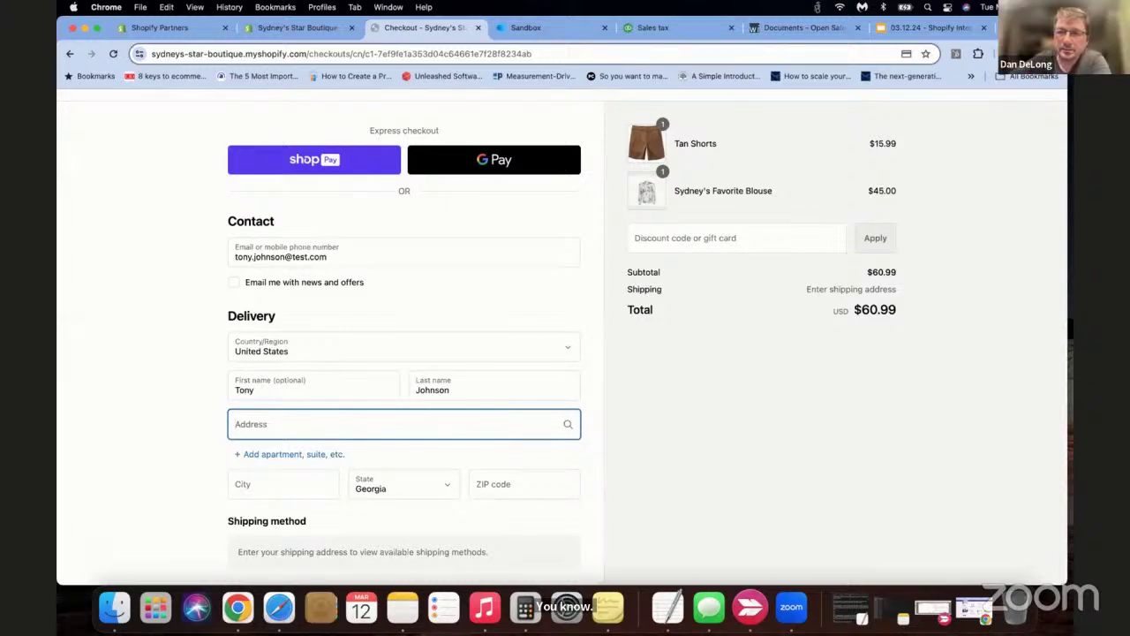
pyautogui.write('200')
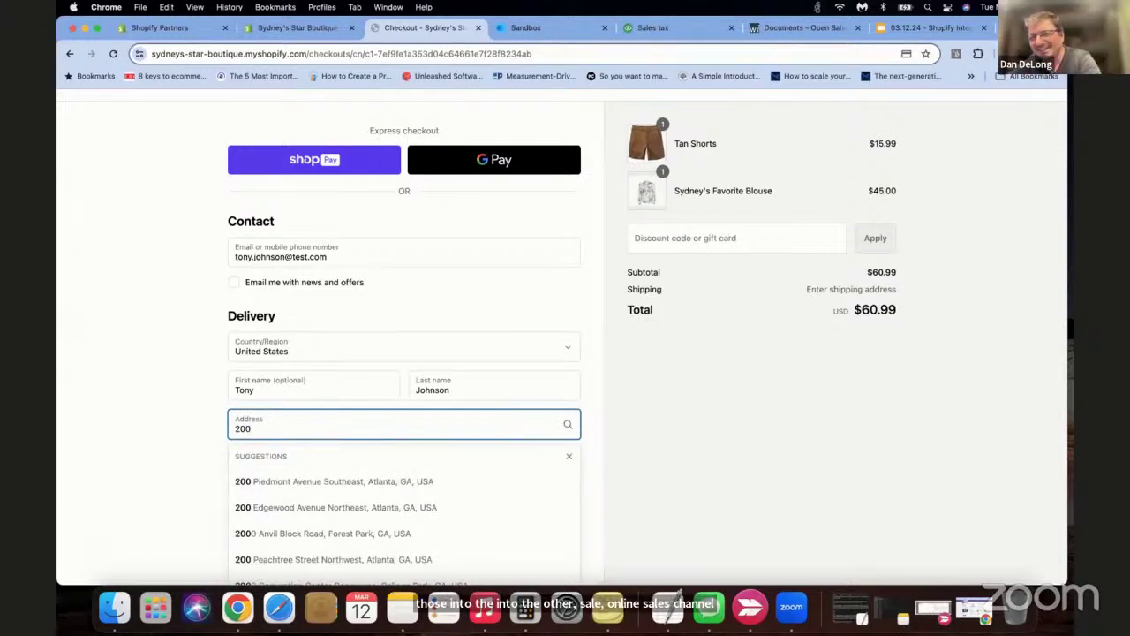
pyautogui.click(290, 478)
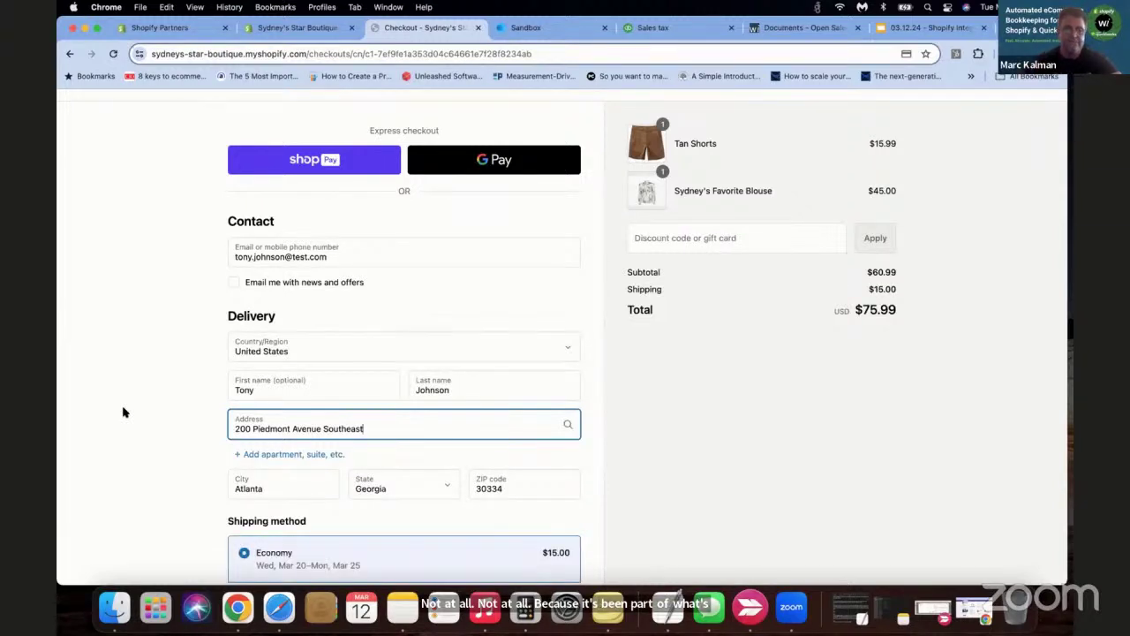
# Enter the test card number, expiry and security code, and place the $75.99 order
pyautogui.scroll(-2, 124, 413)
pyautogui.scroll(-4, 124, 413)
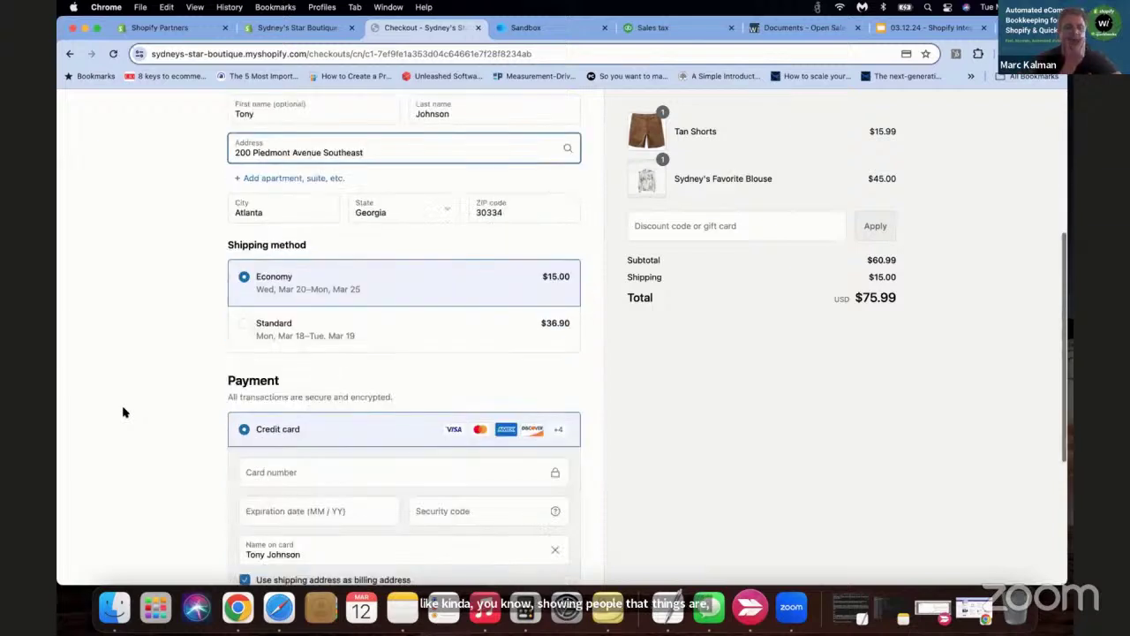
pyautogui.click(309, 466)
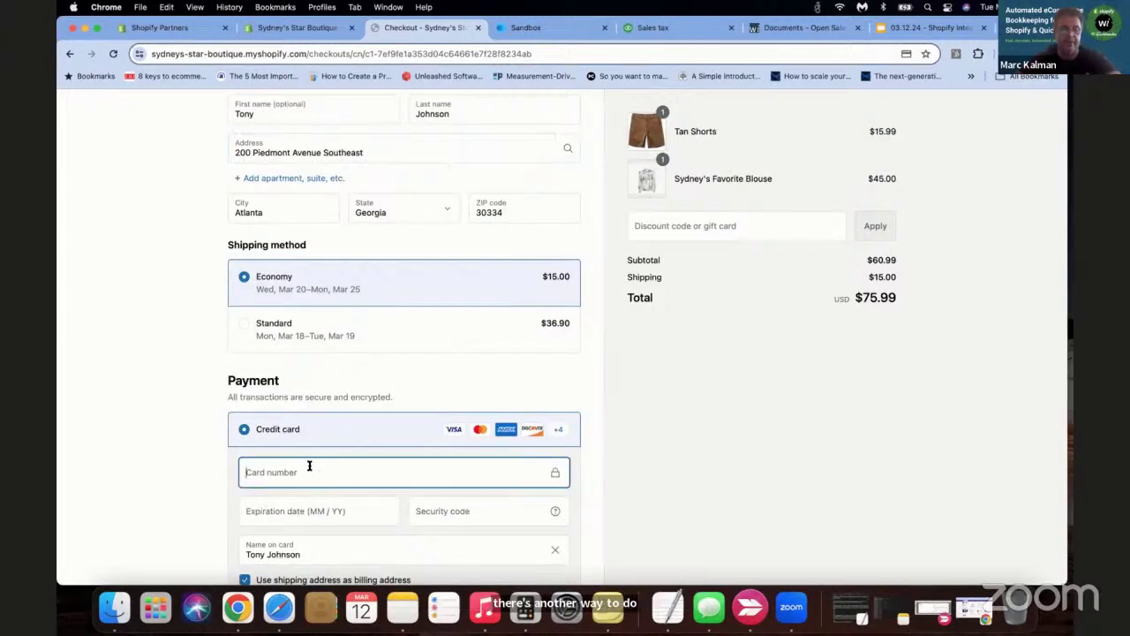
pyautogui.write('4242 4242 4')
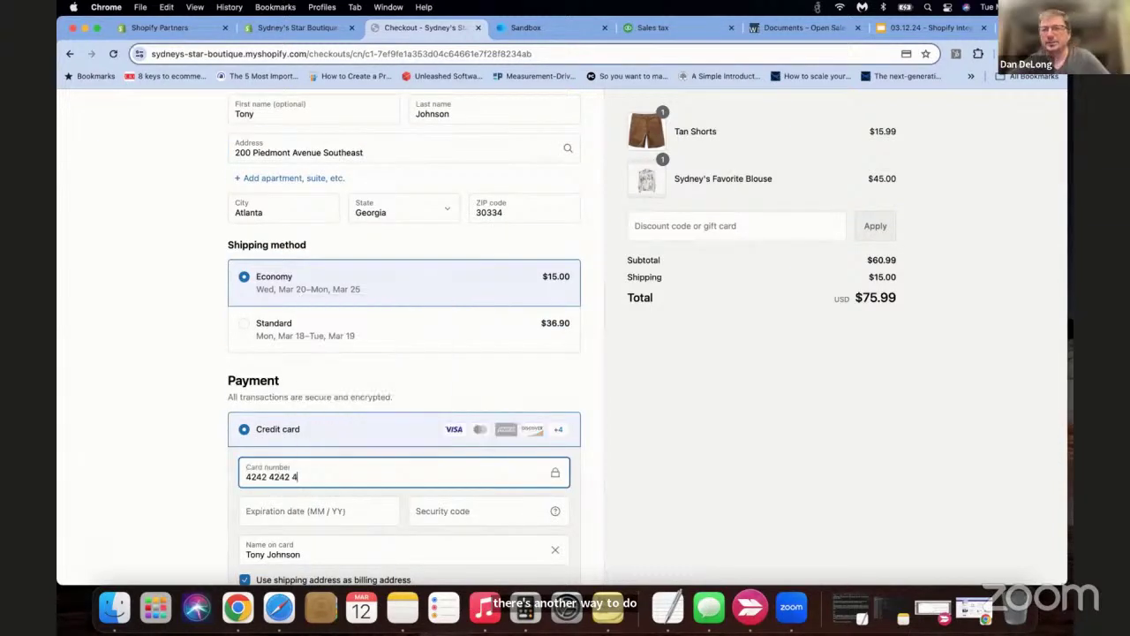
pyautogui.write('242 4242')
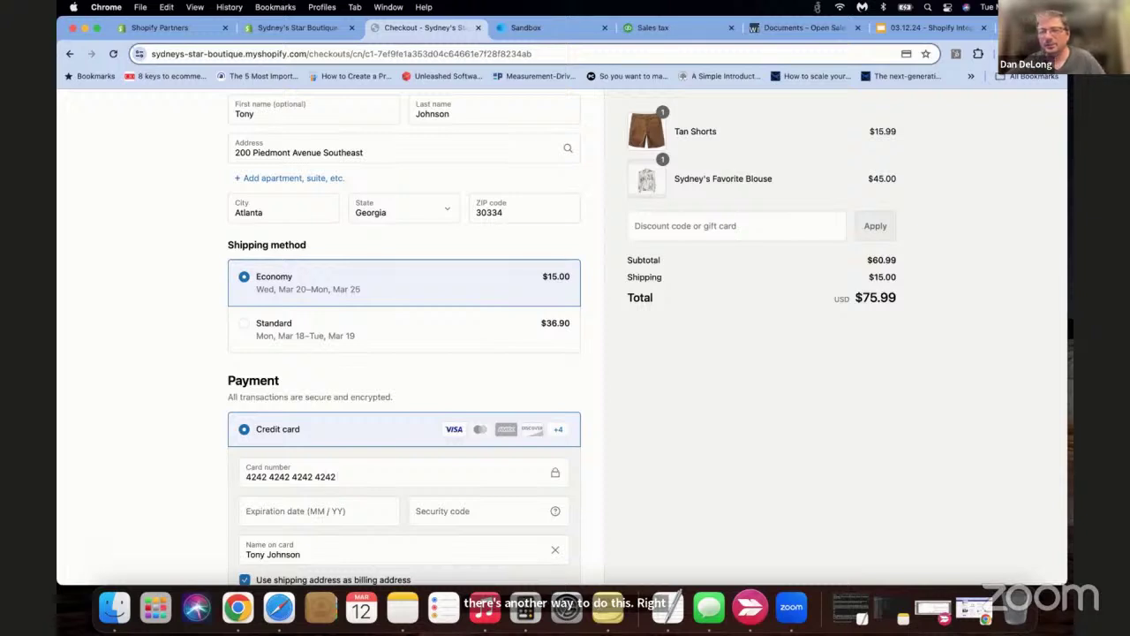
pyautogui.click(333, 514)
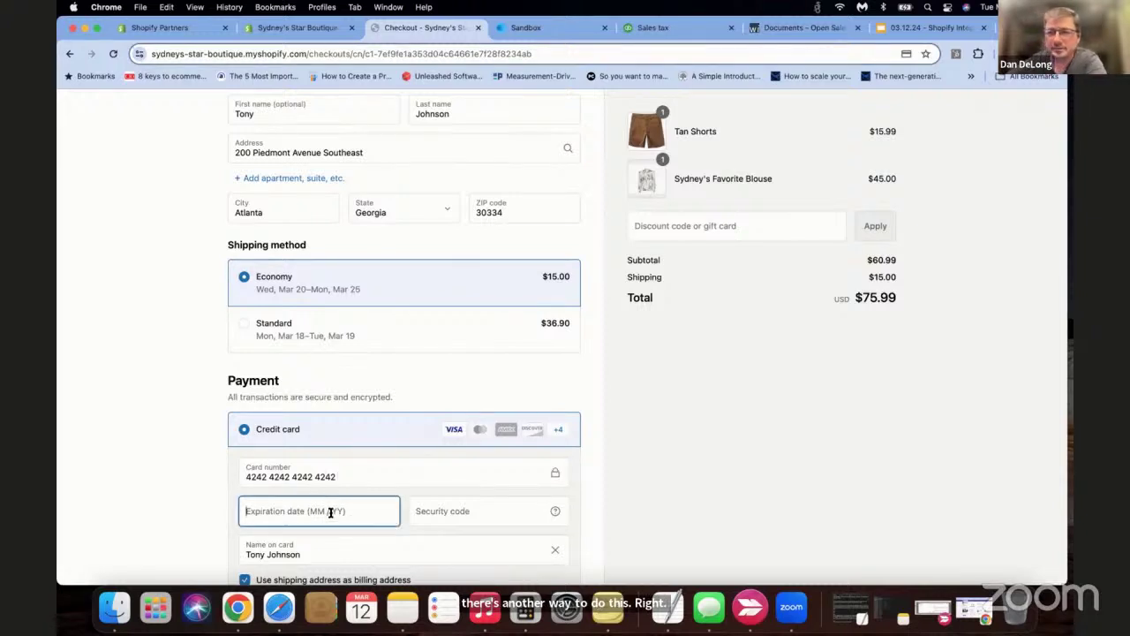
pyautogui.write('1224')
pyautogui.write('124')
pyautogui.scroll(-4, 373, 517)
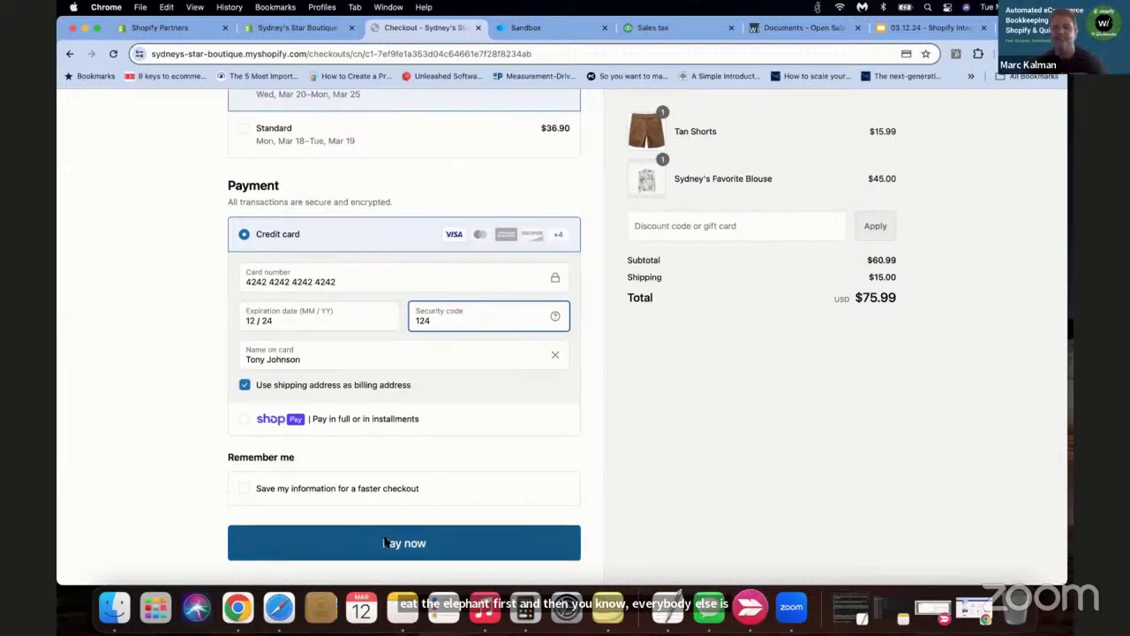
pyautogui.press('Return')
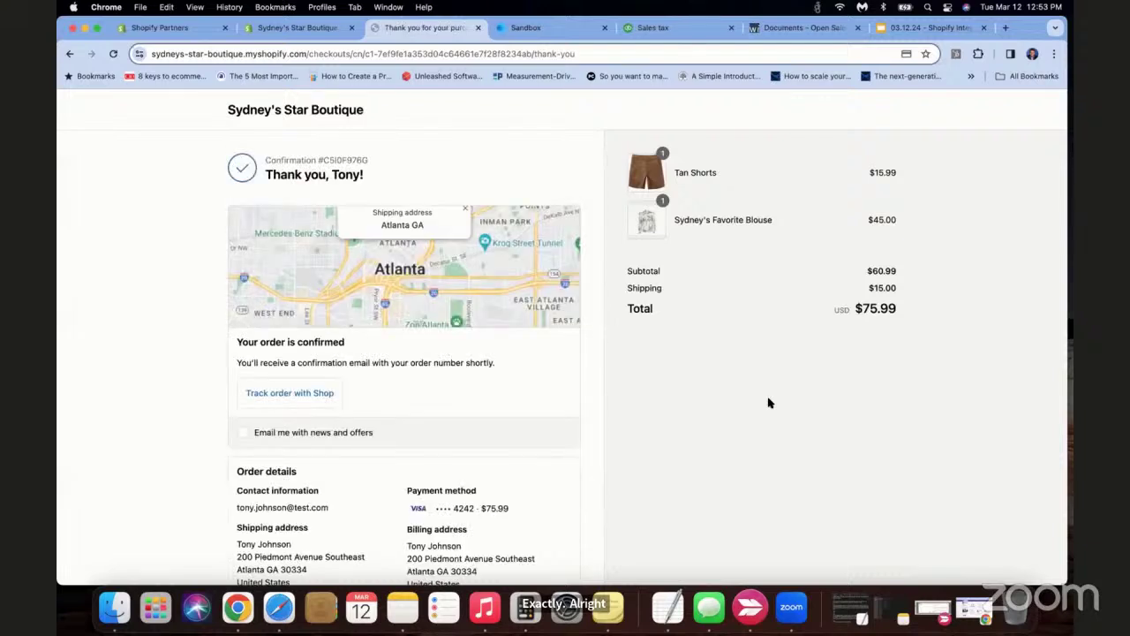
pyautogui.scroll(-1, 592, 405)
pyautogui.scroll(1, 592, 406)
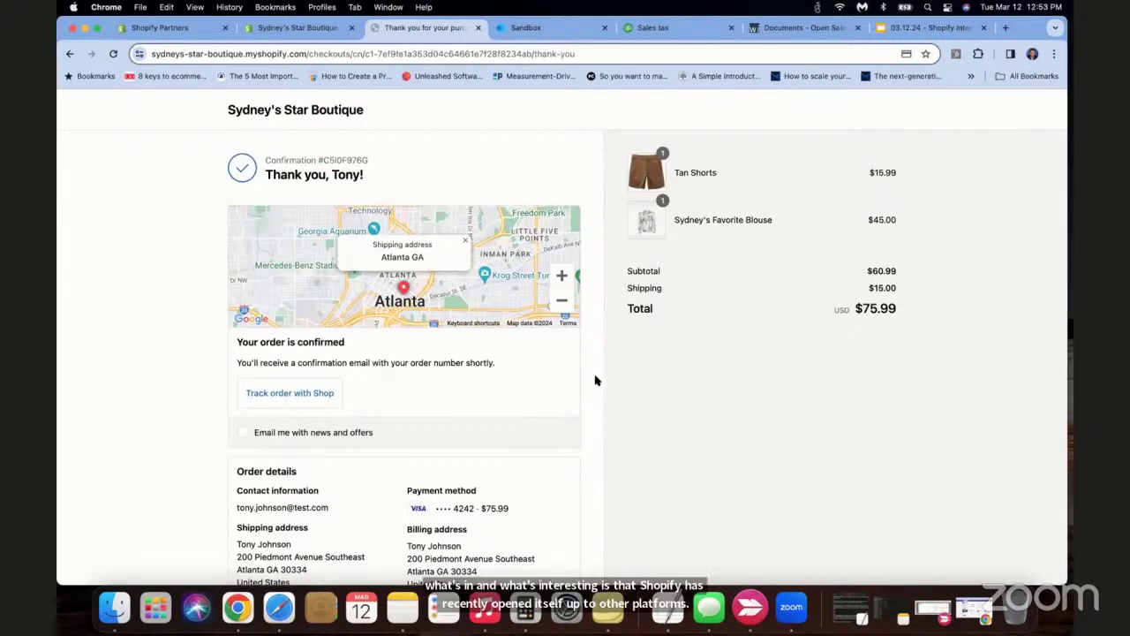
# Switch to WeIntegrate's Documents – Open Sales tab and reload the list to pull in new orders
pyautogui.click(780, 32)
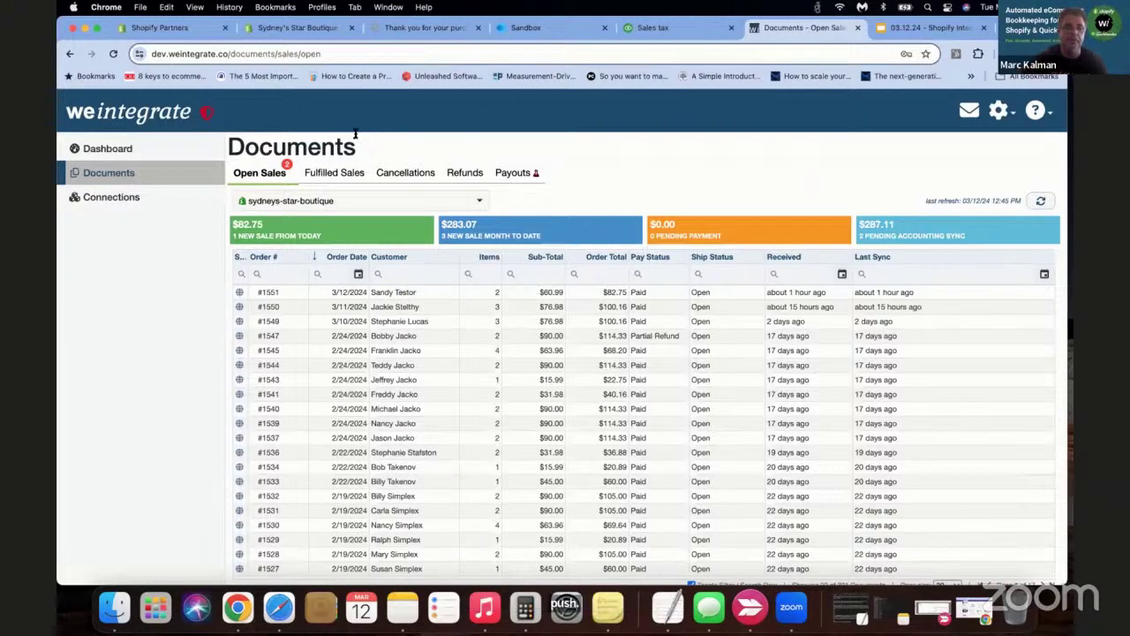
pyautogui.click(256, 175)
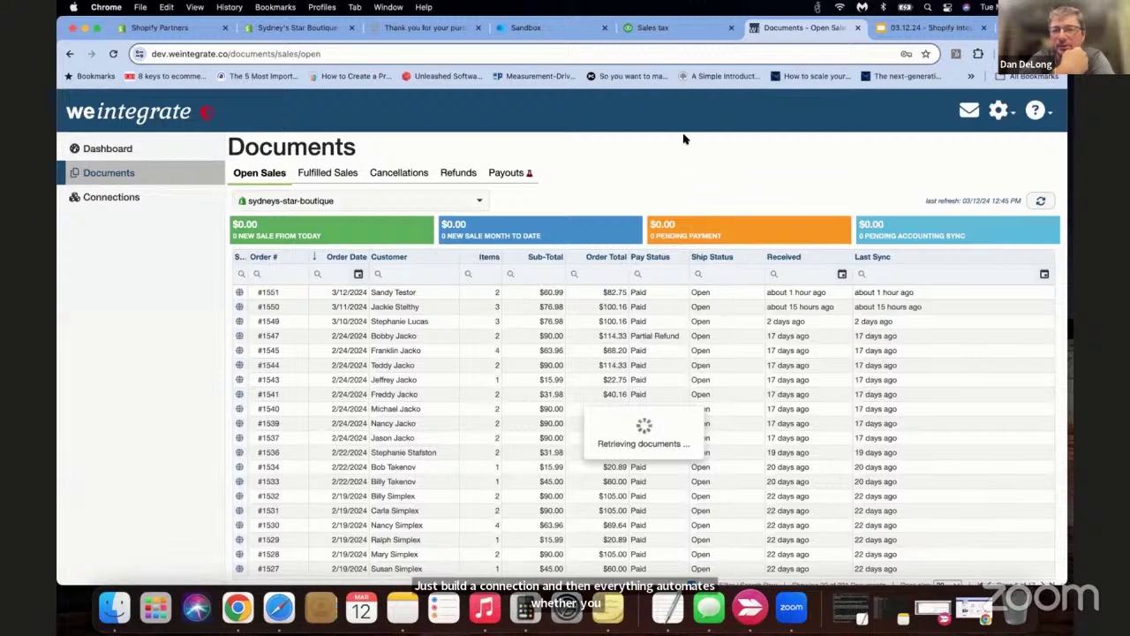
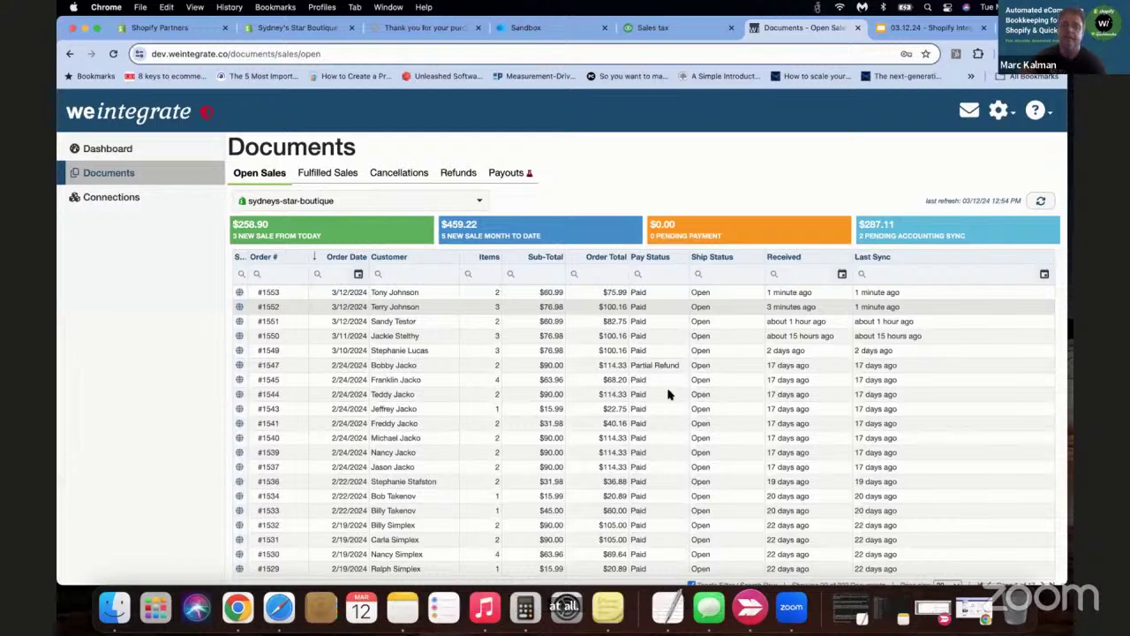
# Check the Ship Status filter, then switch to Sydney's Star Boutique's Shopify orders list
pyautogui.click(697, 273)
pyautogui.click(658, 29)
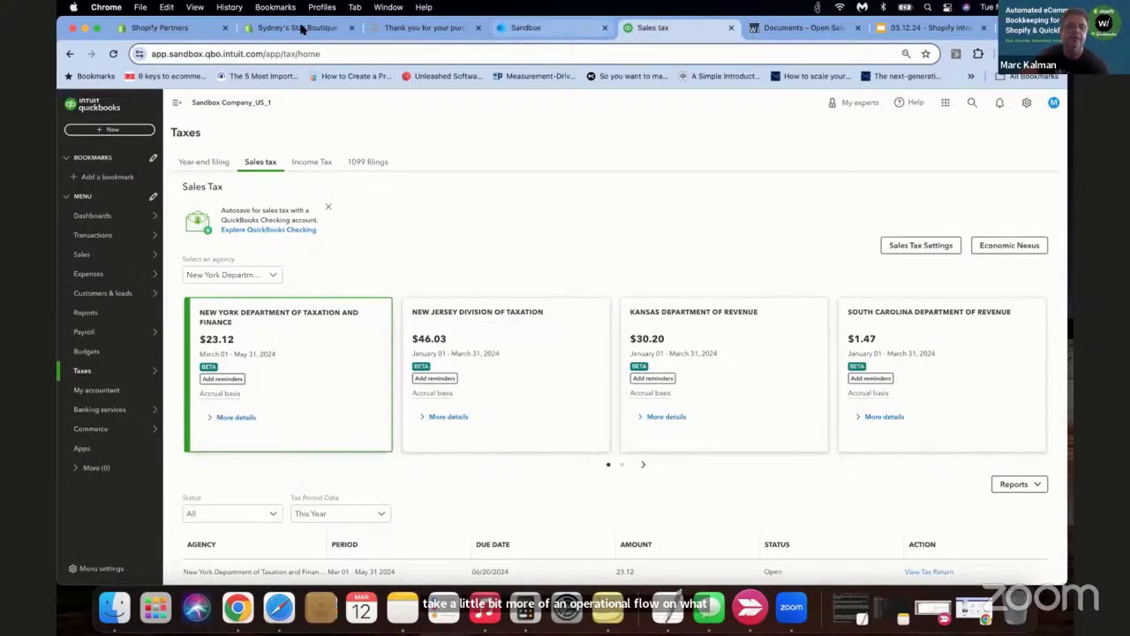
pyautogui.click(296, 27)
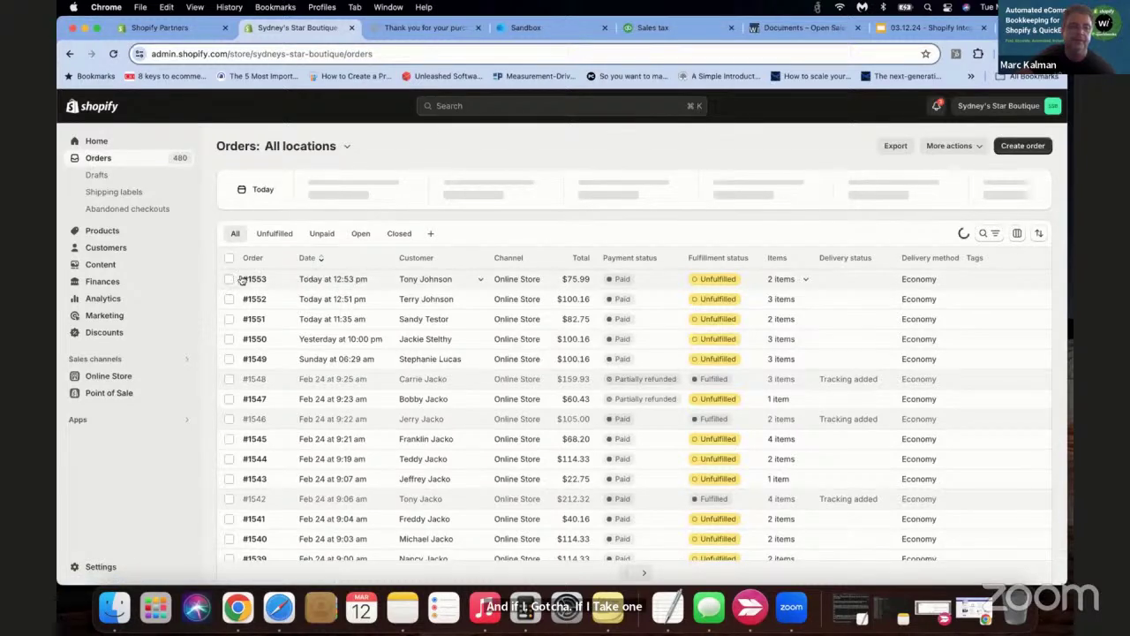
# Fulfill order #1553's blouse, entering the shipment's tracking number with StarTrack as carrier
pyautogui.click(647, 394)
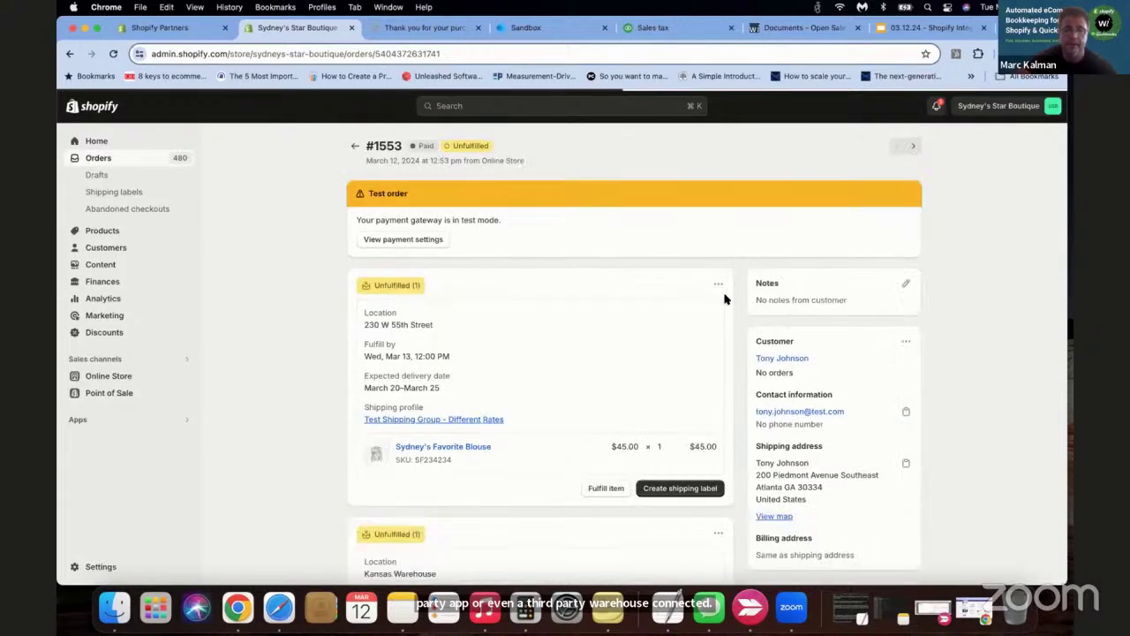
pyautogui.click(592, 488)
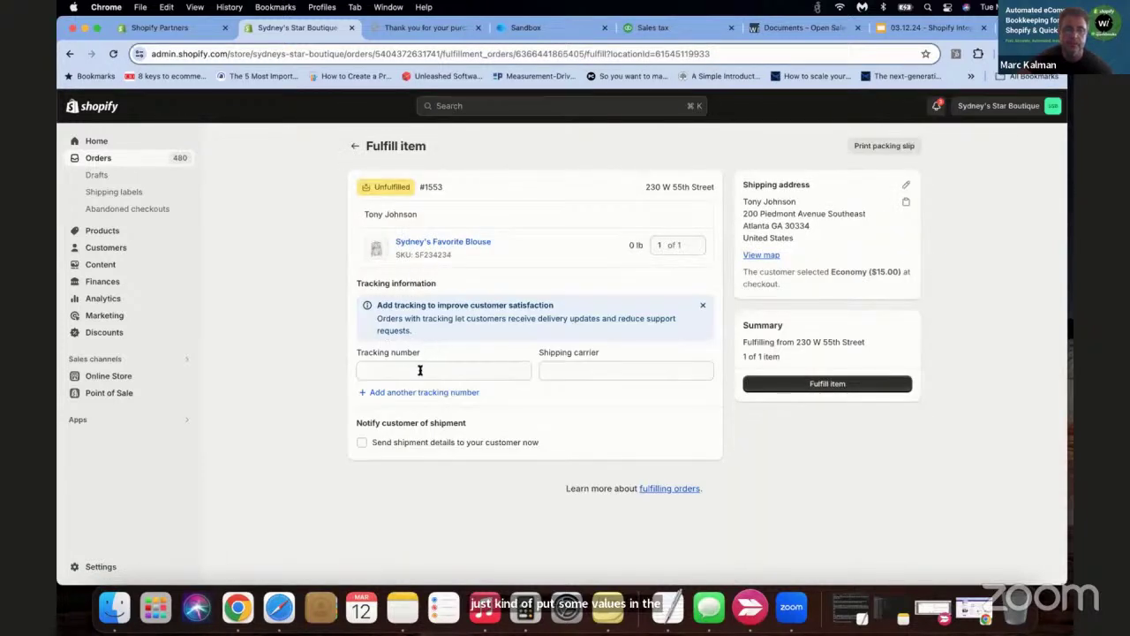
pyautogui.click(420, 370)
pyautogui.write('z23492340809')
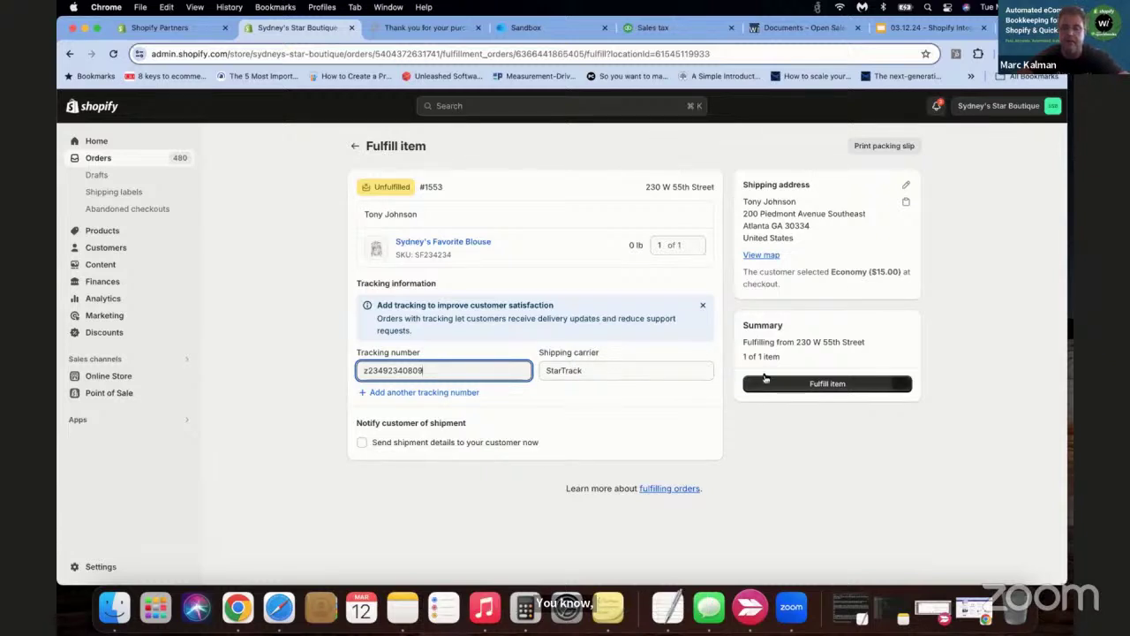
pyautogui.click(772, 385)
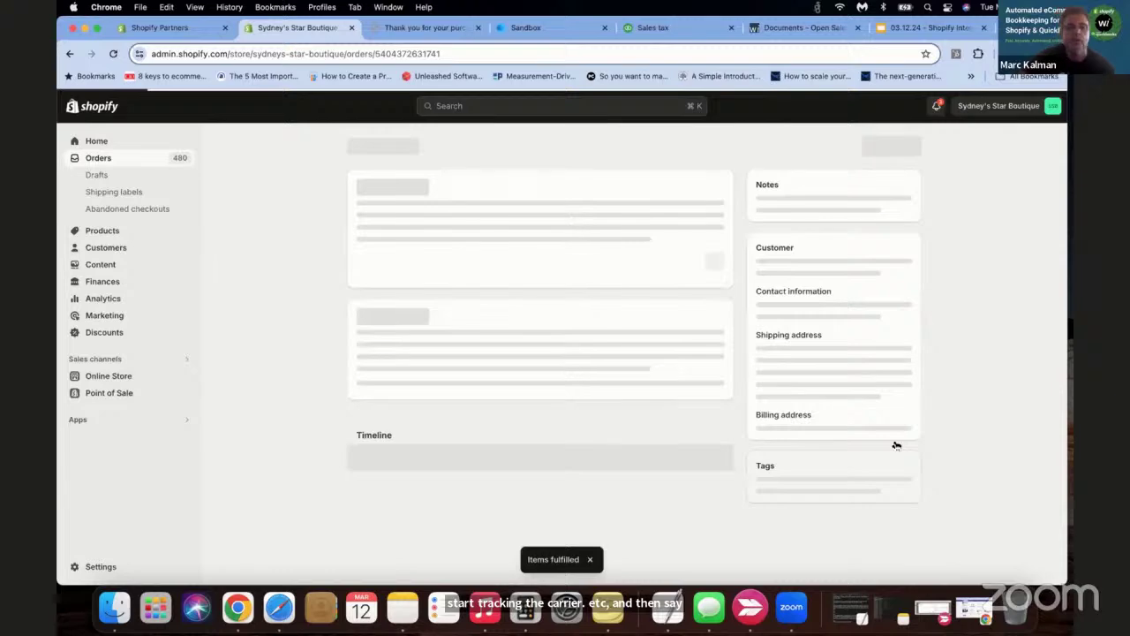
# Back in WeIntegrate's open sales list, check order #1553's Last Sync time and Partial status
pyautogui.click(781, 29)
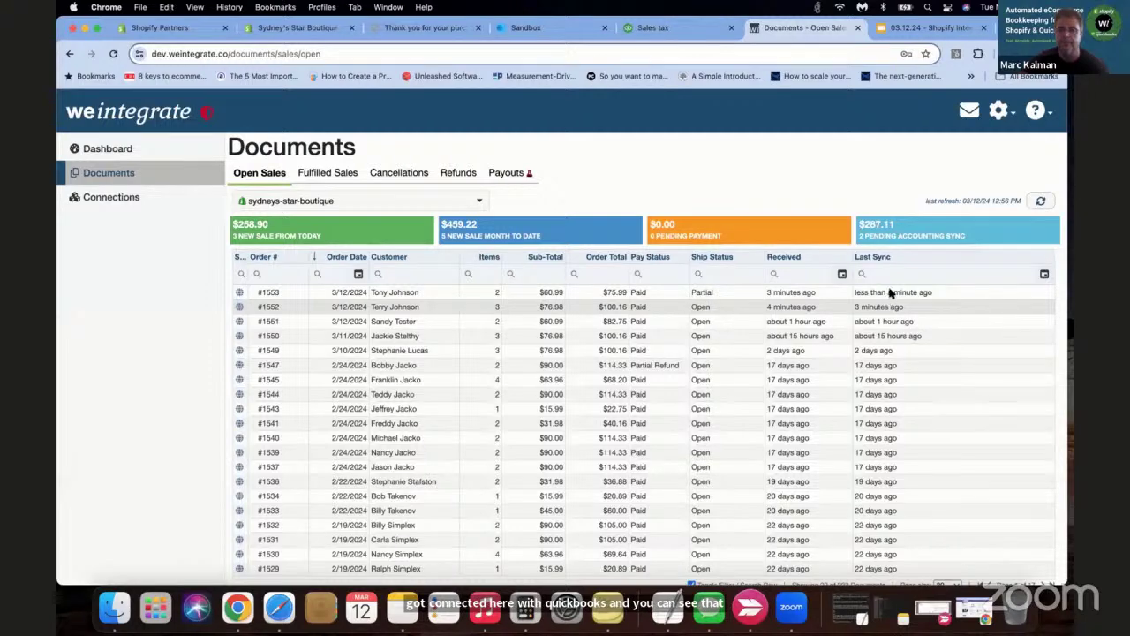
pyautogui.moveTo(890, 293)
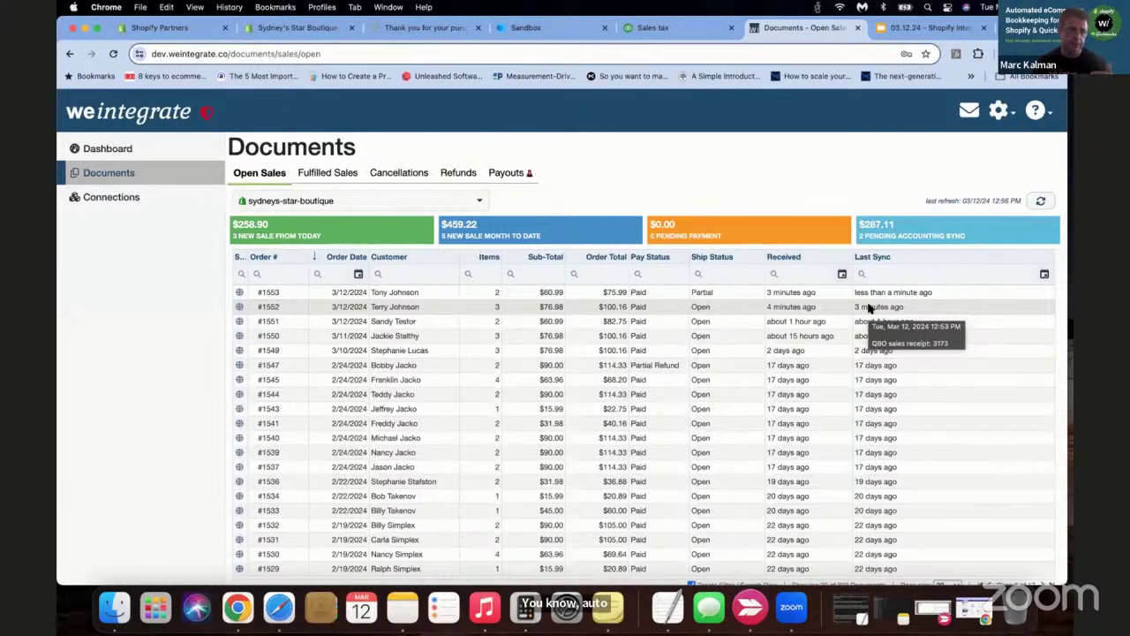
# Go to QuickBooks Online's All sales list and locate sales receipt 3173 for order #1552
pyautogui.click(655, 29)
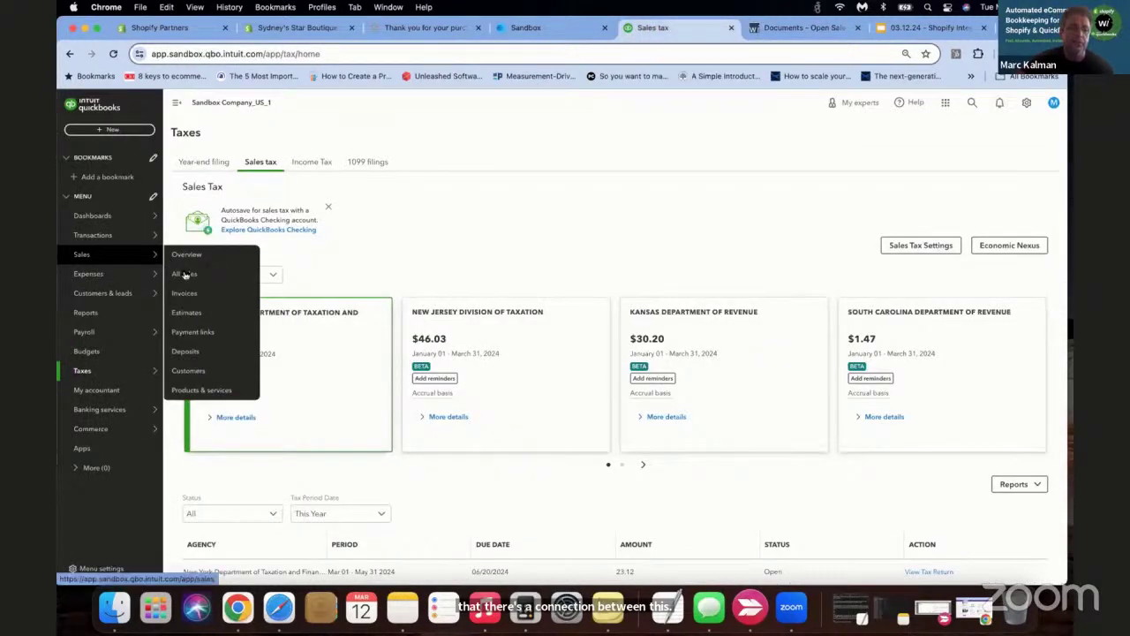
pyautogui.click(183, 273)
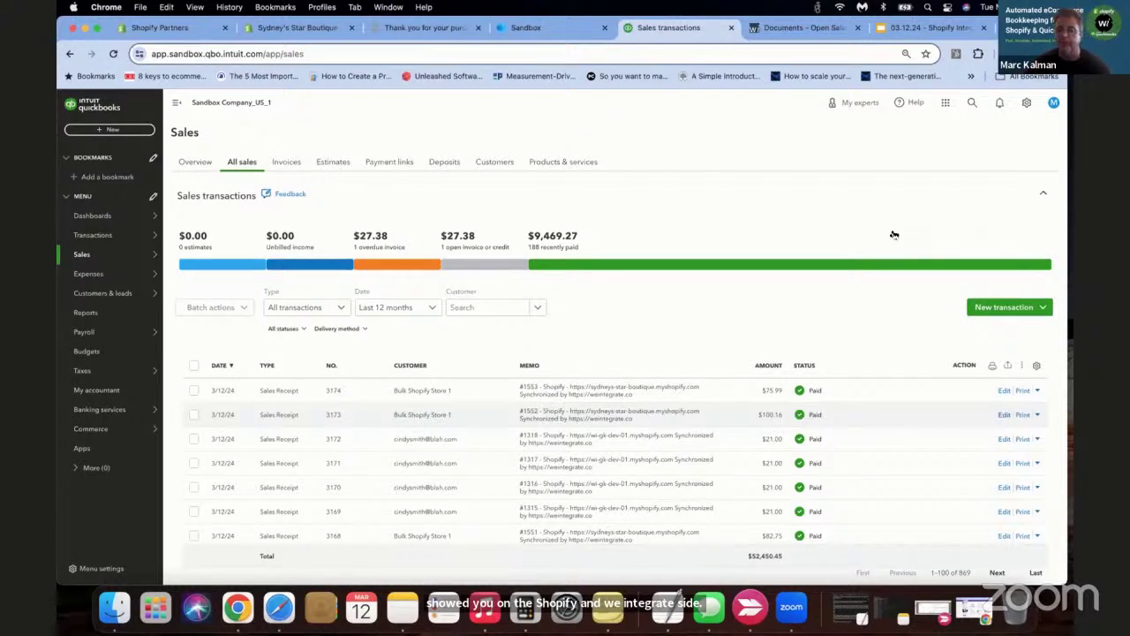
pyautogui.scroll(-2, 894, 234)
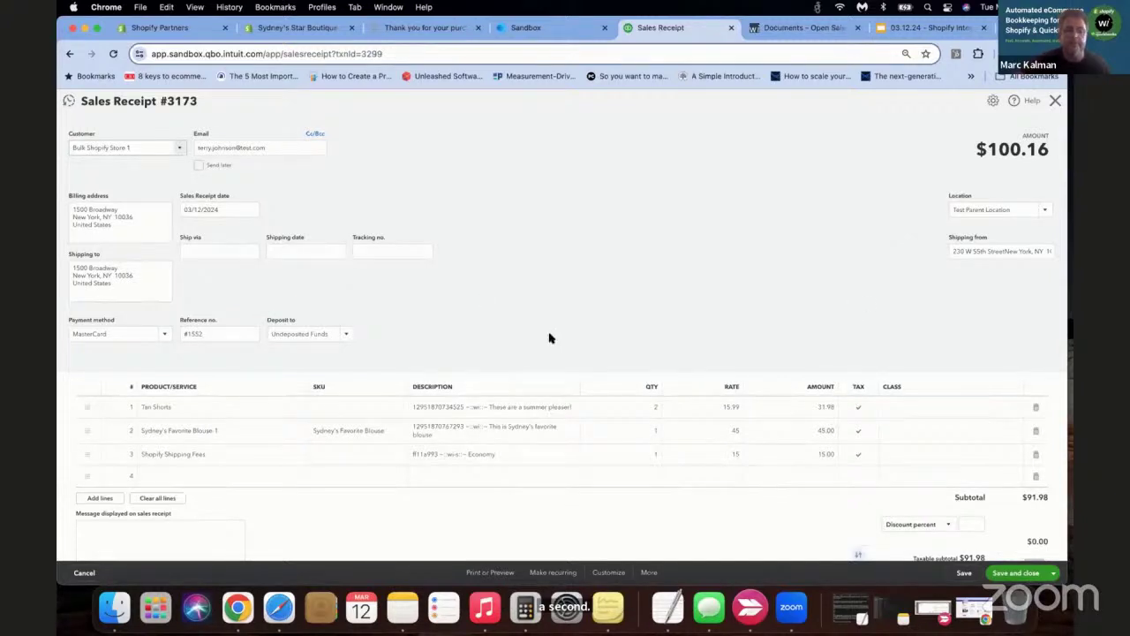
# Check receipt #3173's Tan Shorts, blouse, shipping lines and tax, then close it
pyautogui.scroll(-4, 791, 411)
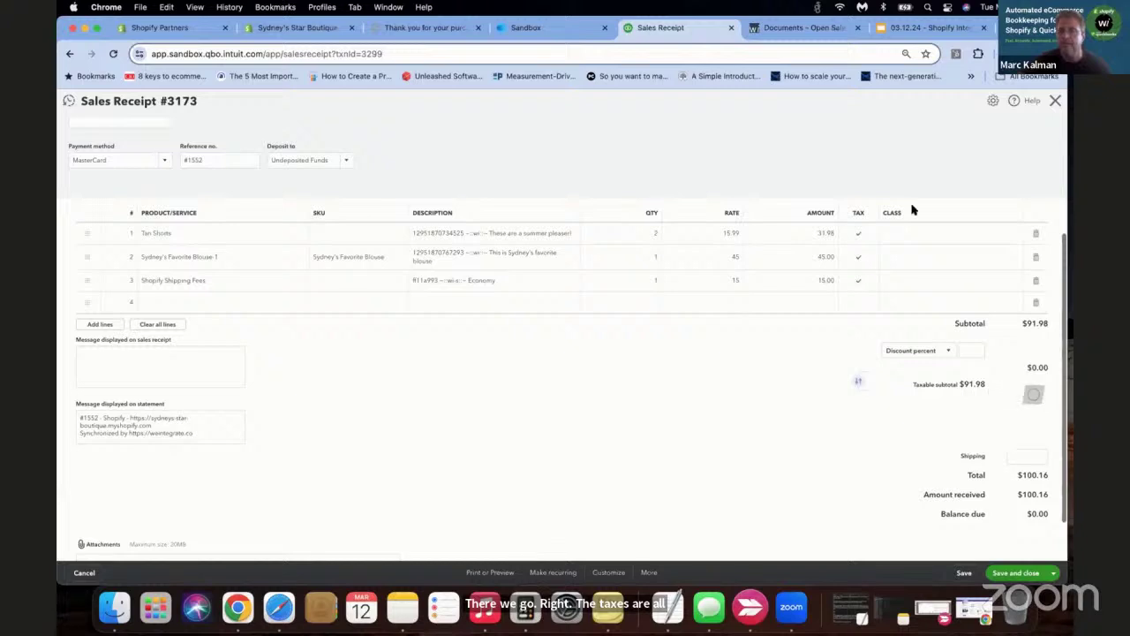
pyautogui.scroll(3, 827, 186)
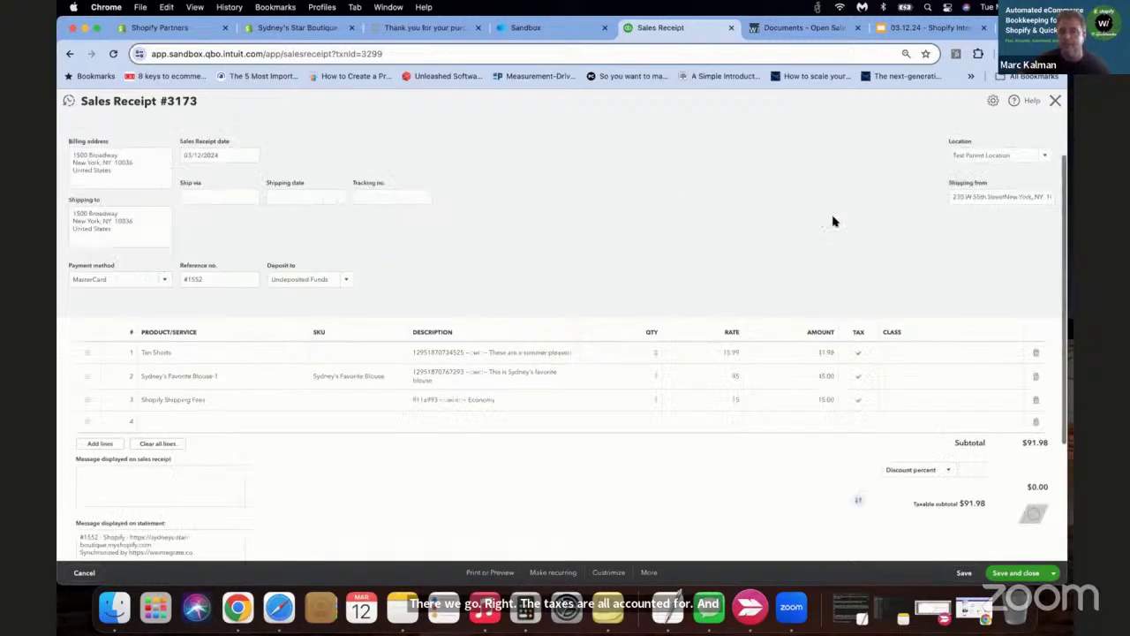
pyautogui.scroll(1, 512, 199)
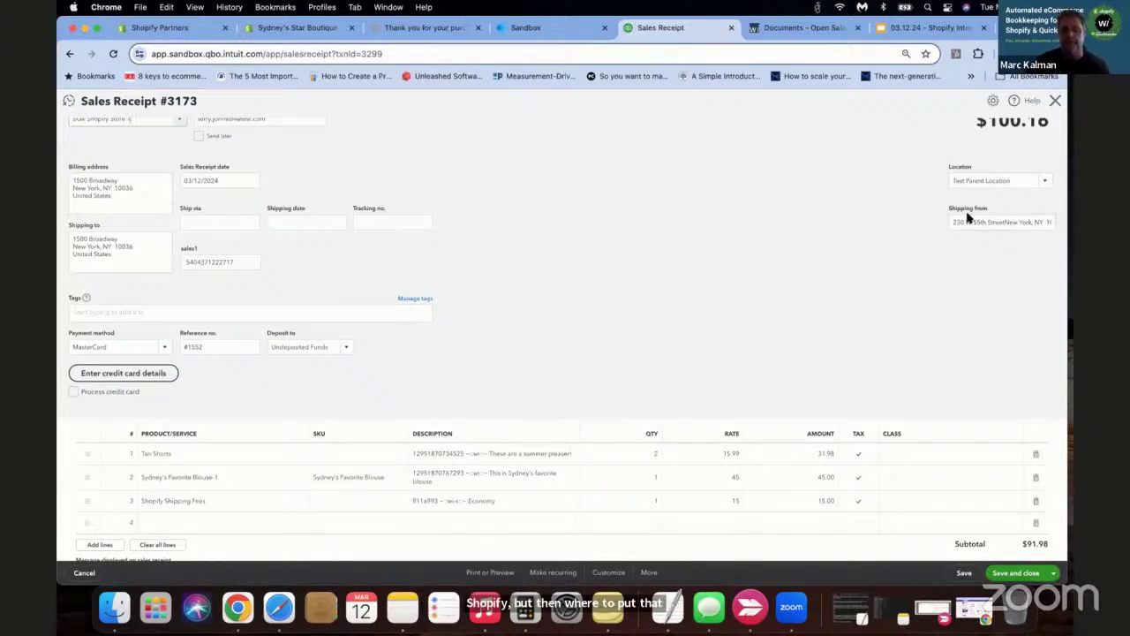
pyautogui.scroll(-5, 967, 218)
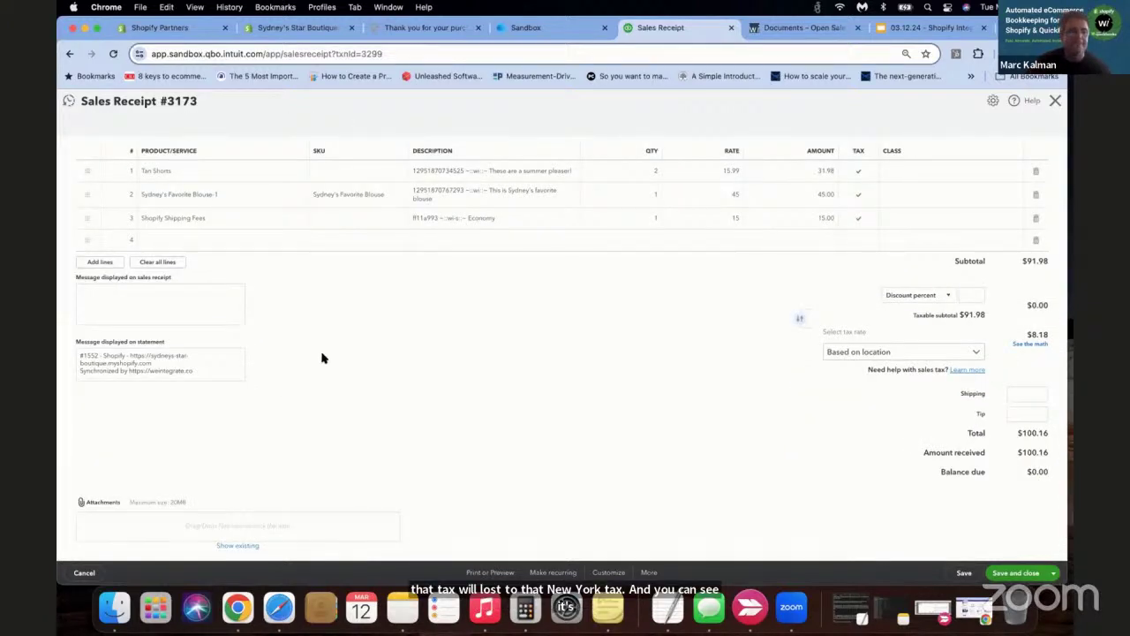
pyautogui.scroll(3, 321, 356)
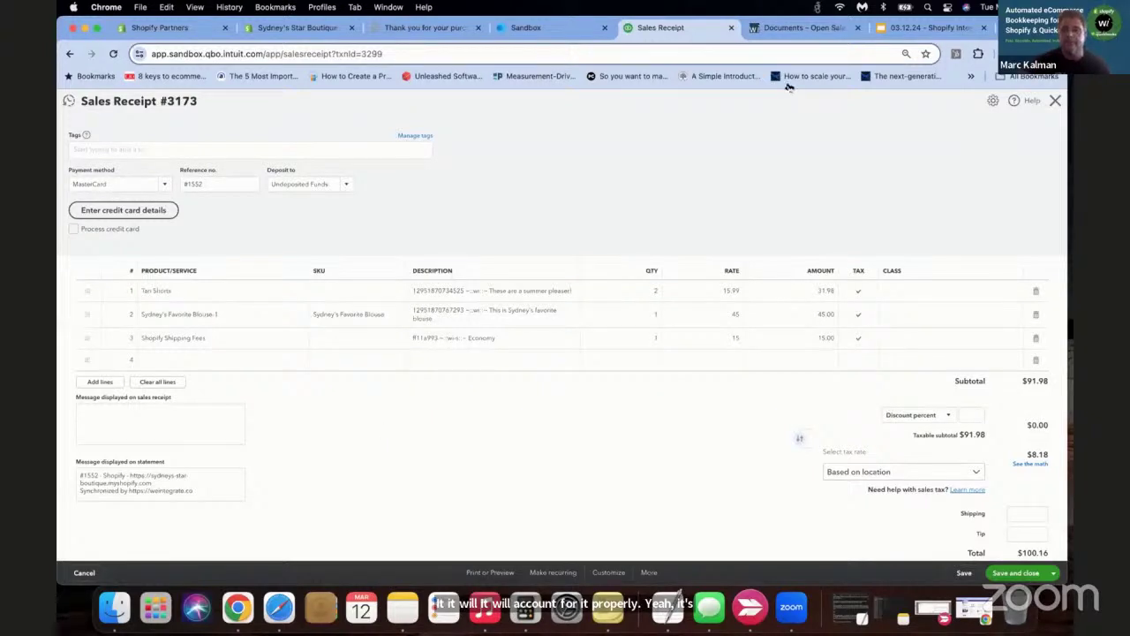
pyautogui.click(1056, 101)
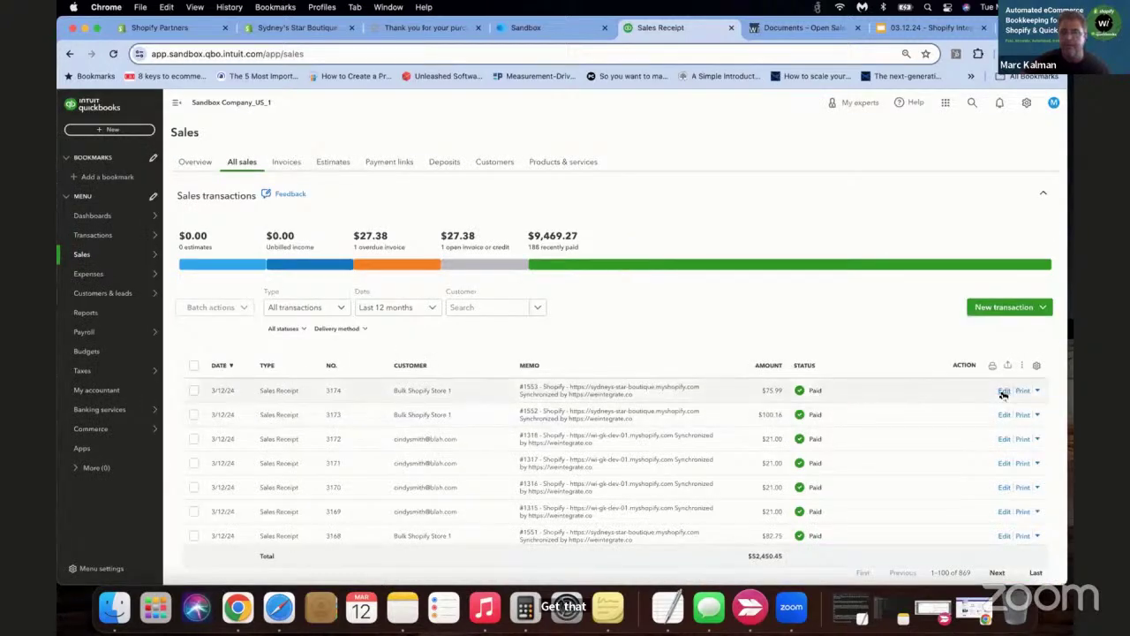
# Edit the $75.99 sales receipt 3174 from the All sales list
pyautogui.click(1004, 391)
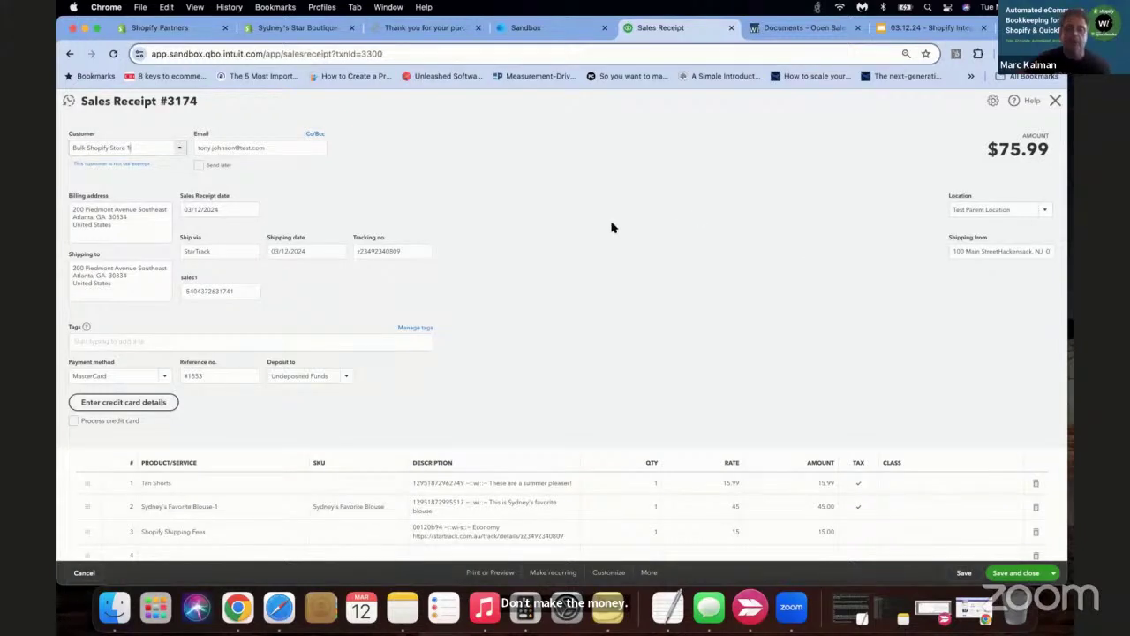
pyautogui.scroll(-3, 652, 284)
pyautogui.scroll(-1, 652, 283)
pyautogui.scroll(5, 651, 283)
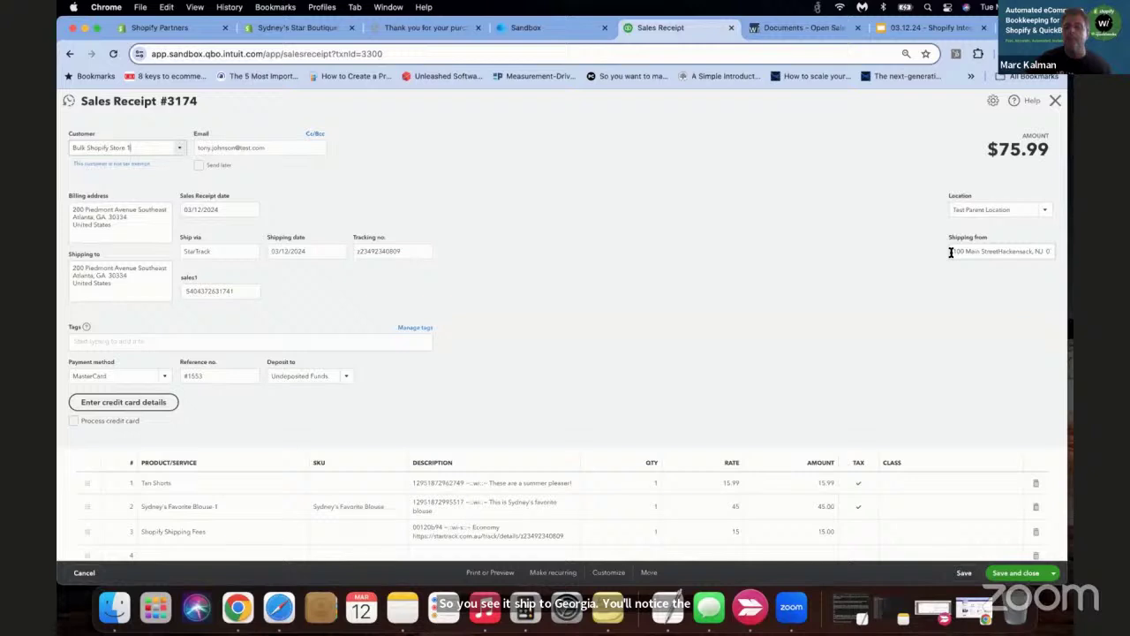
pyautogui.moveTo(951, 252); pyautogui.dragTo(1046, 257)
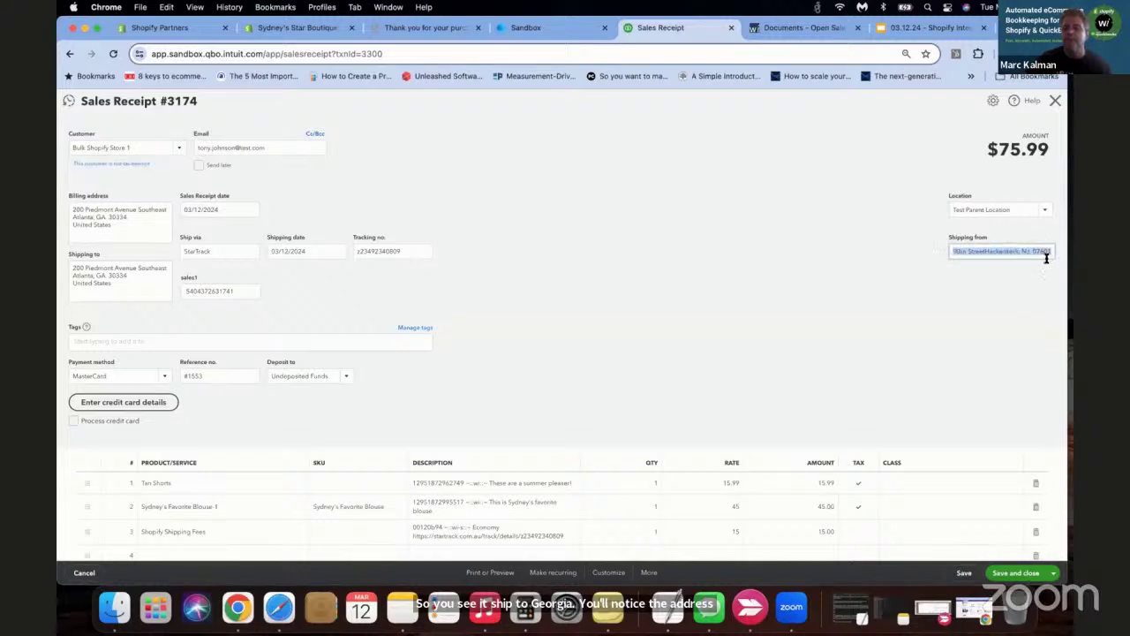
pyautogui.click(862, 230)
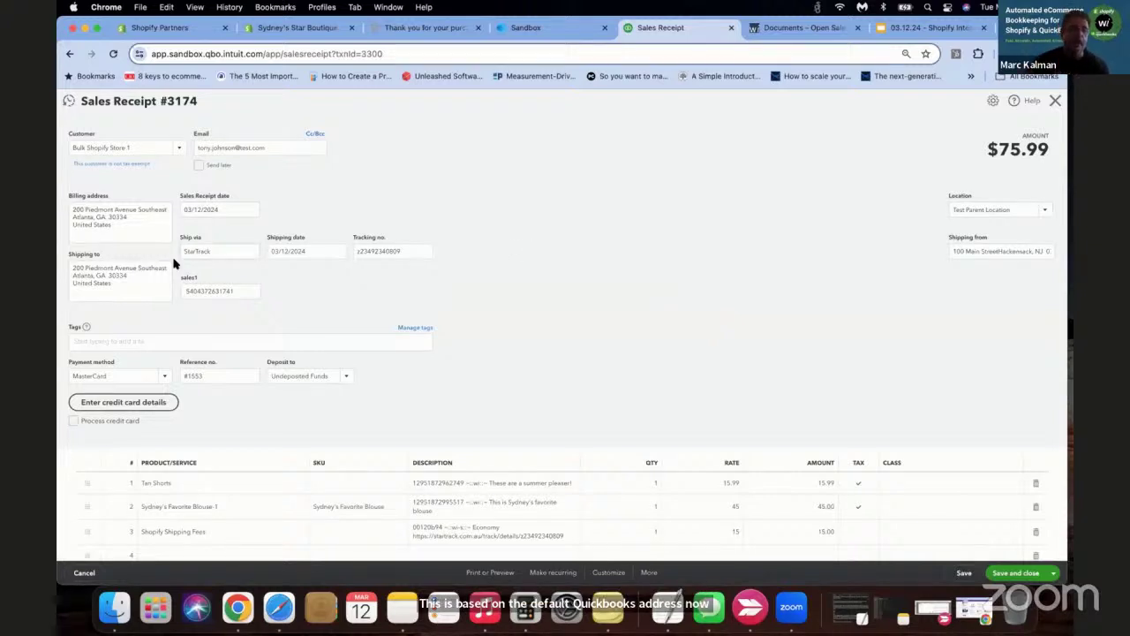
pyautogui.moveTo(130, 276); pyautogui.dragTo(76, 275)
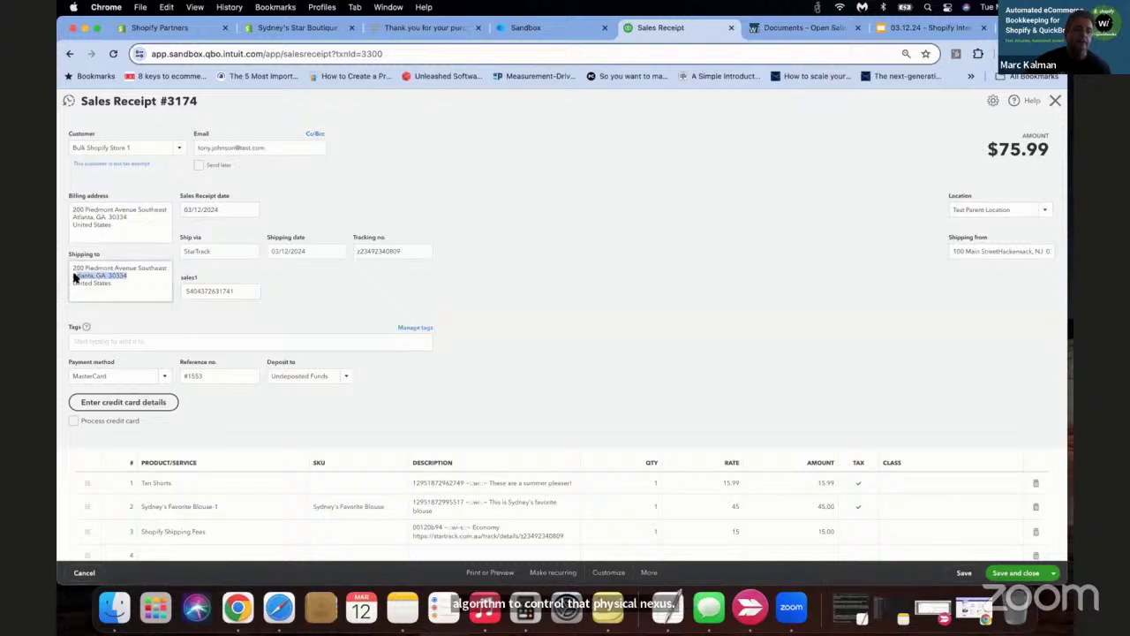
pyautogui.click(681, 330)
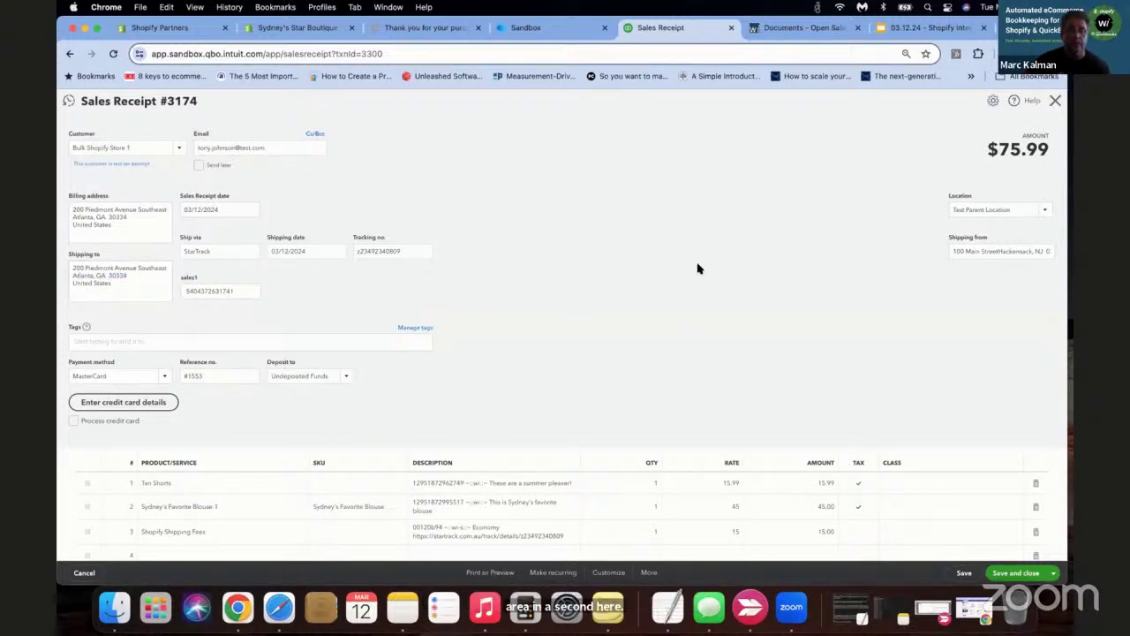
pyautogui.scroll(-3, 698, 269)
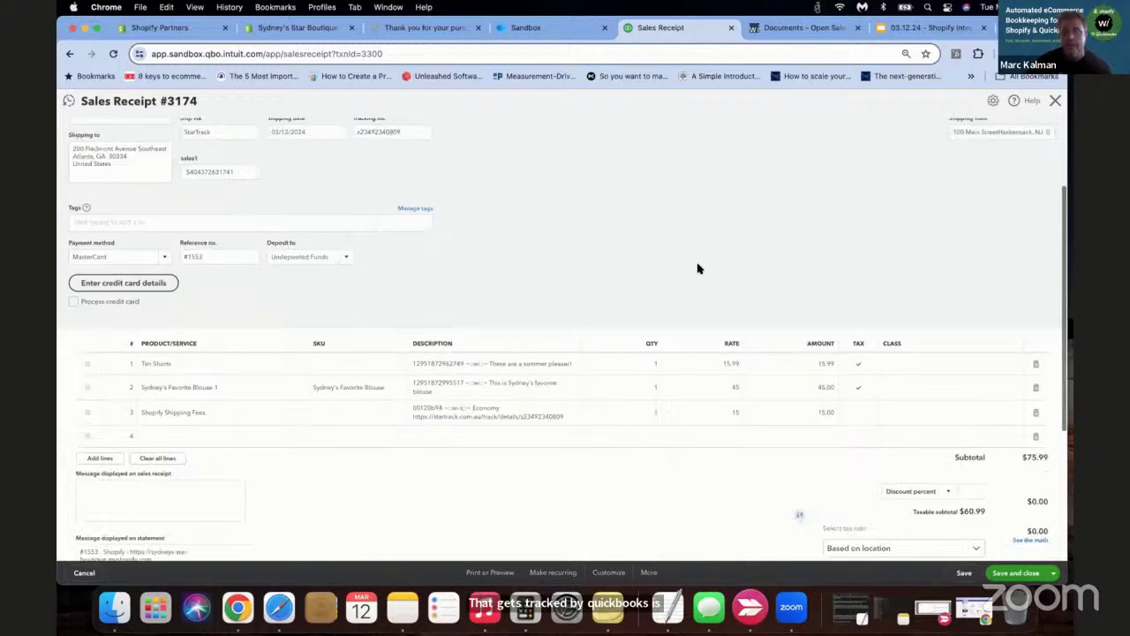
pyautogui.scroll(-2, 698, 269)
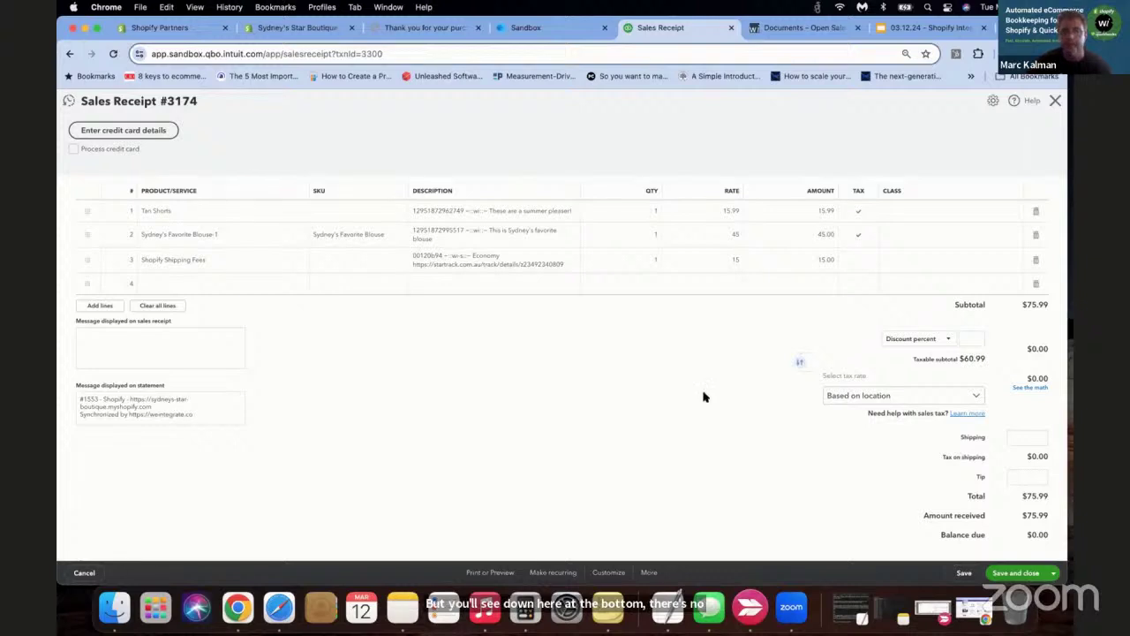
pyautogui.scroll(3, 705, 396)
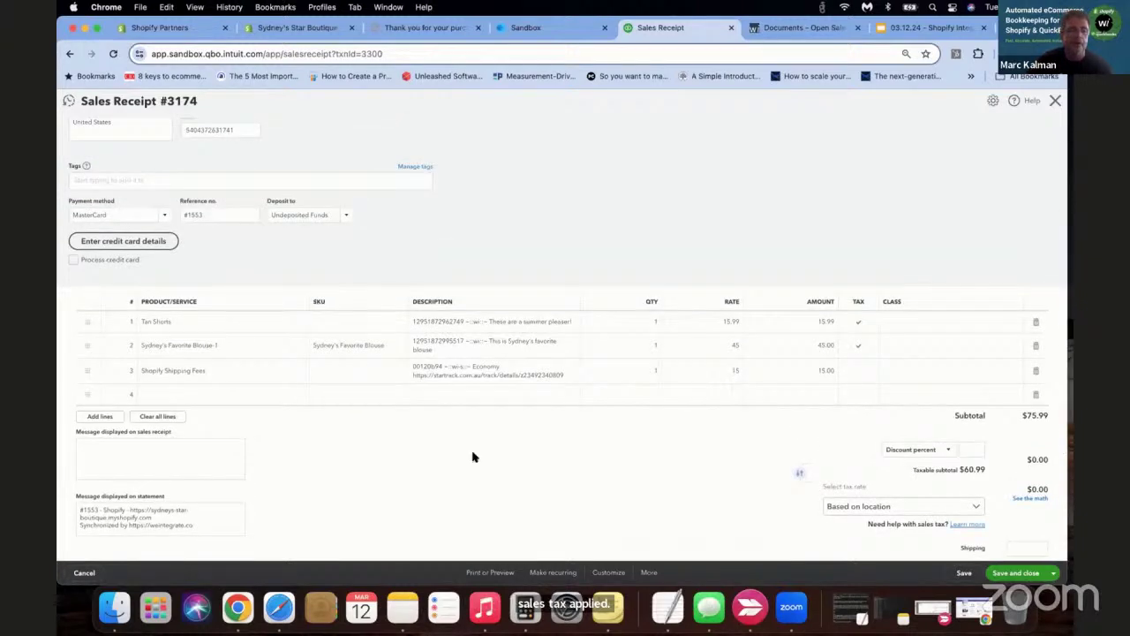
pyautogui.scroll(3, 451, 459)
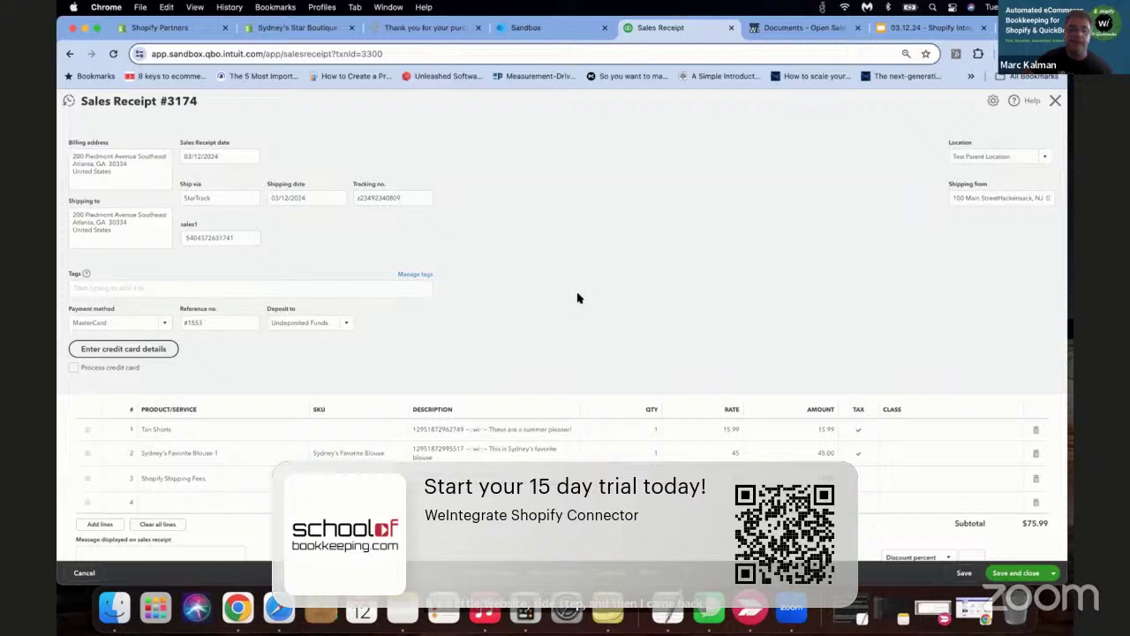
pyautogui.scroll(-5, 578, 298)
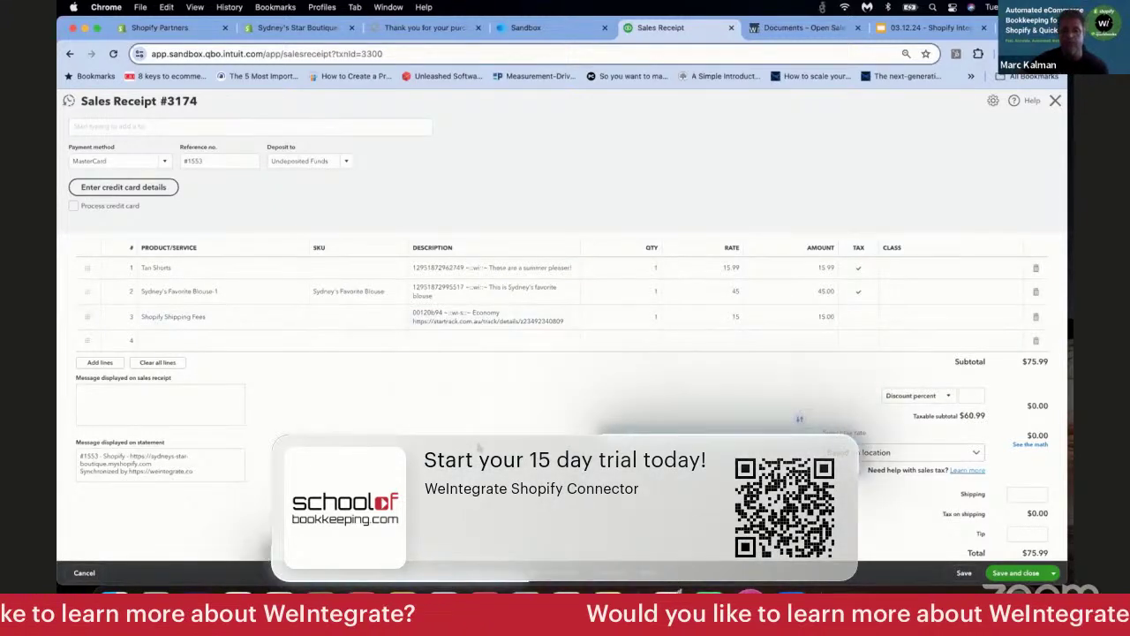
pyautogui.scroll(1, 478, 446)
pyautogui.scroll(3, 478, 447)
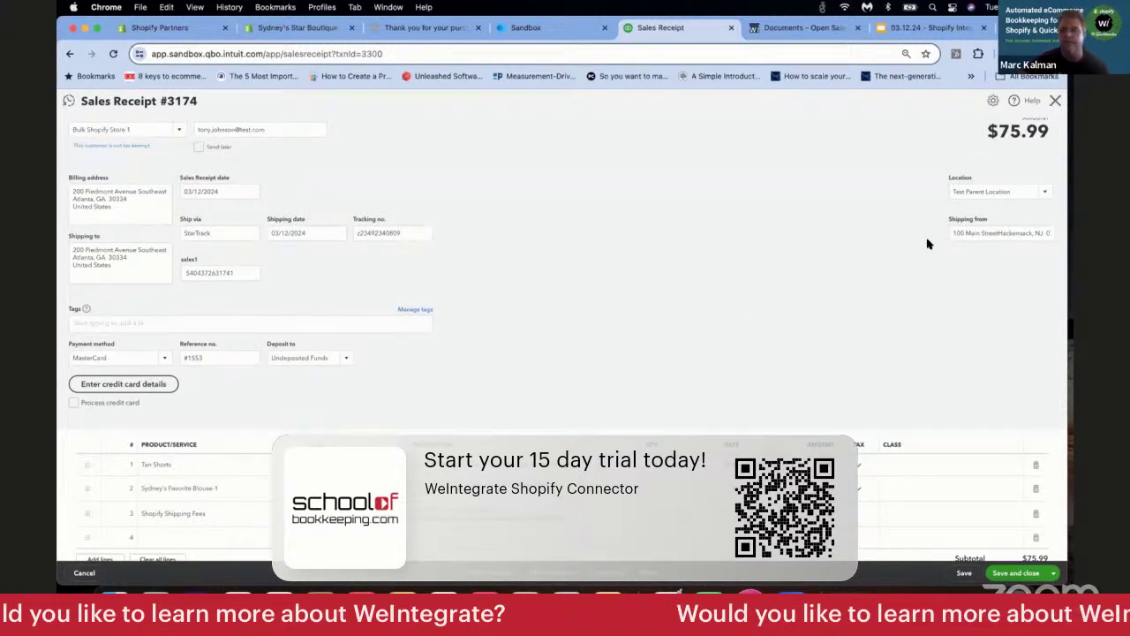
# Close sales receipt #3174 and go to Transactions > Bank transactions
pyautogui.click(1056, 103)
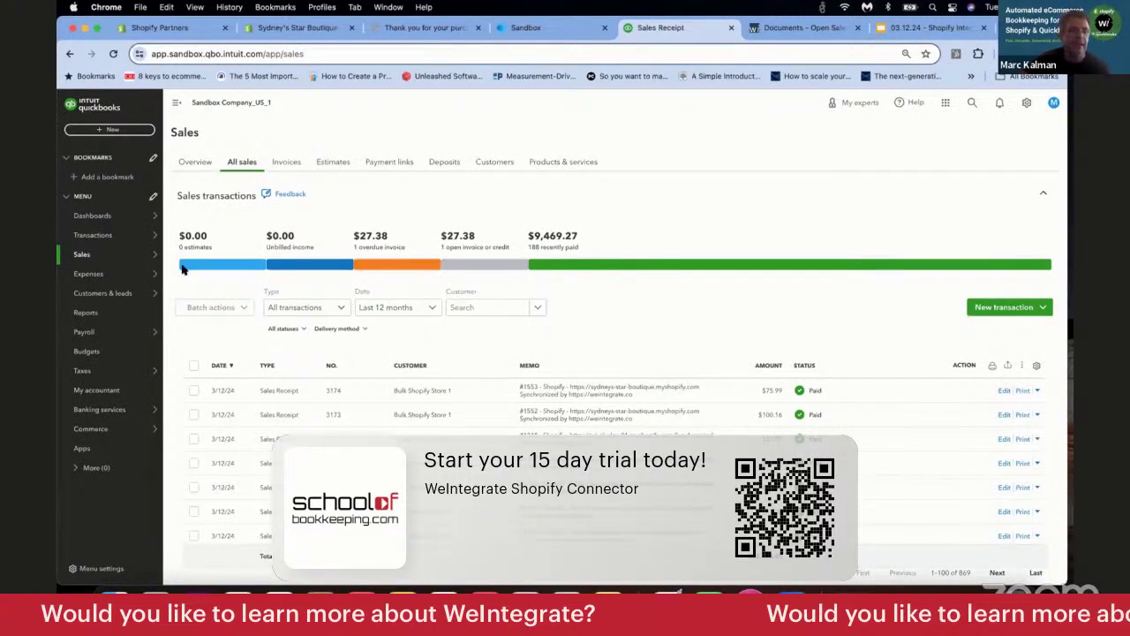
pyautogui.moveTo(72, 237)
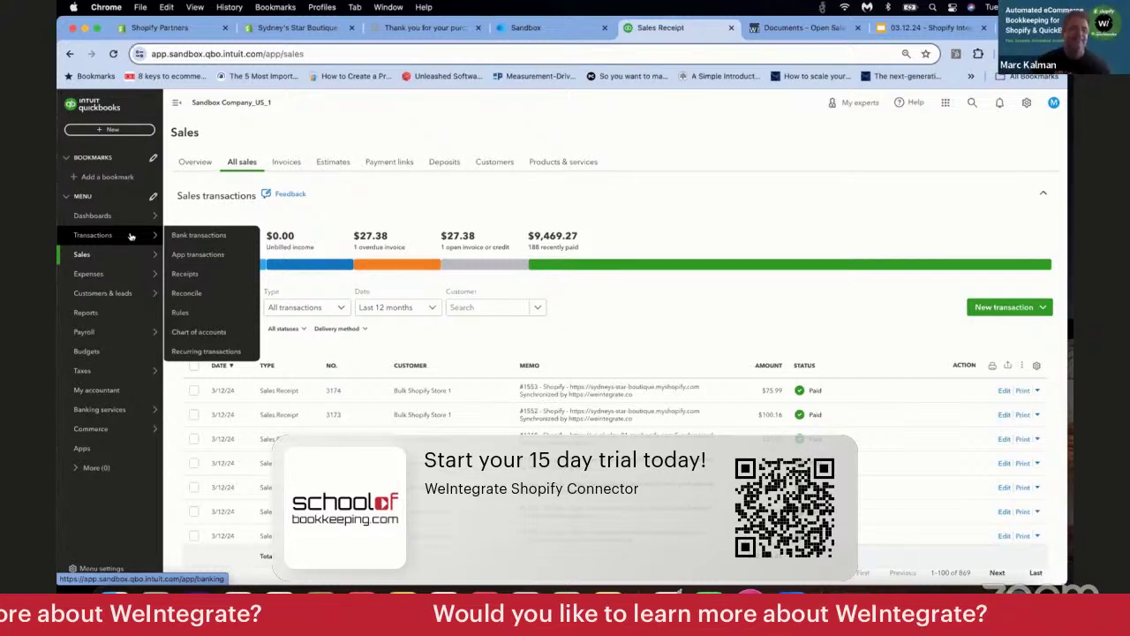
pyautogui.click(199, 238)
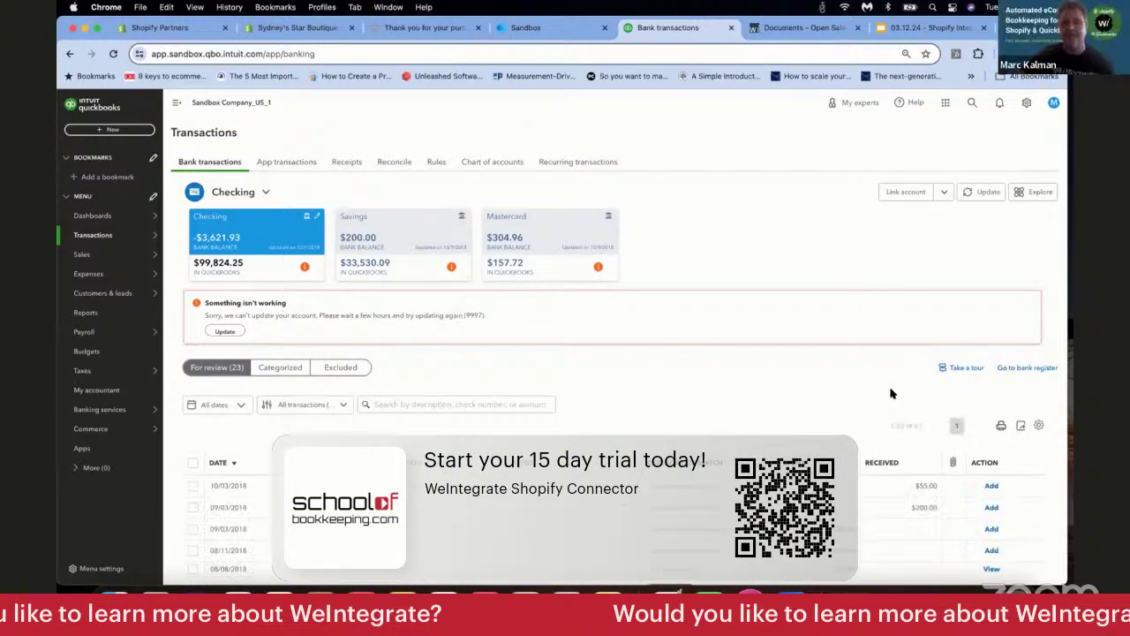
# Open the bank register and switch it to the Shopify Checking 1 account
pyautogui.click(1017, 369)
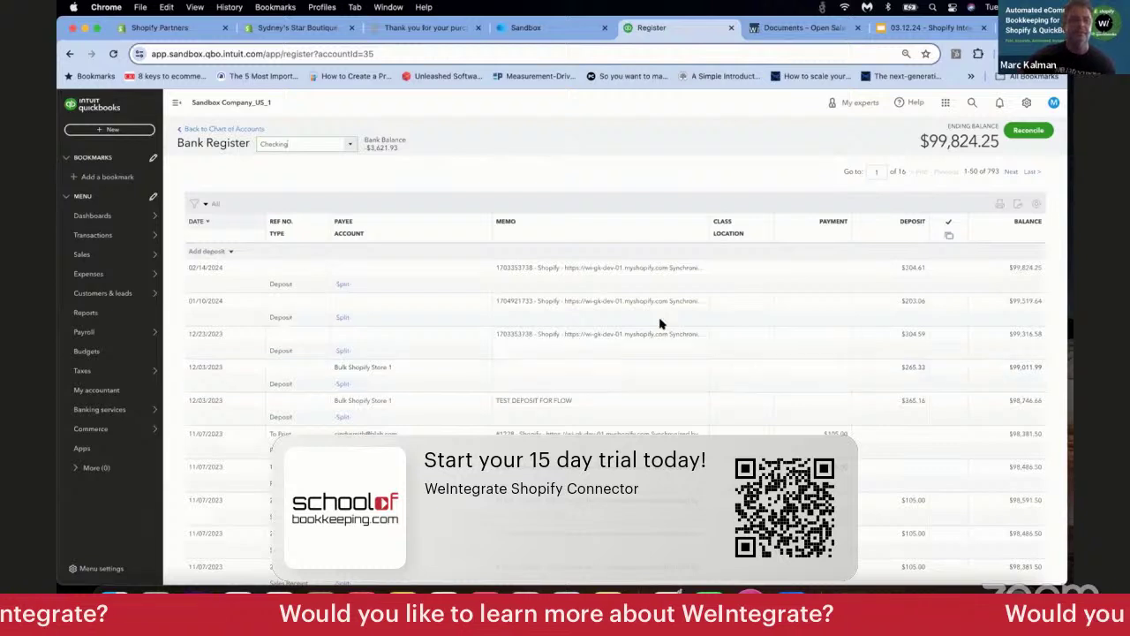
pyautogui.click(350, 144)
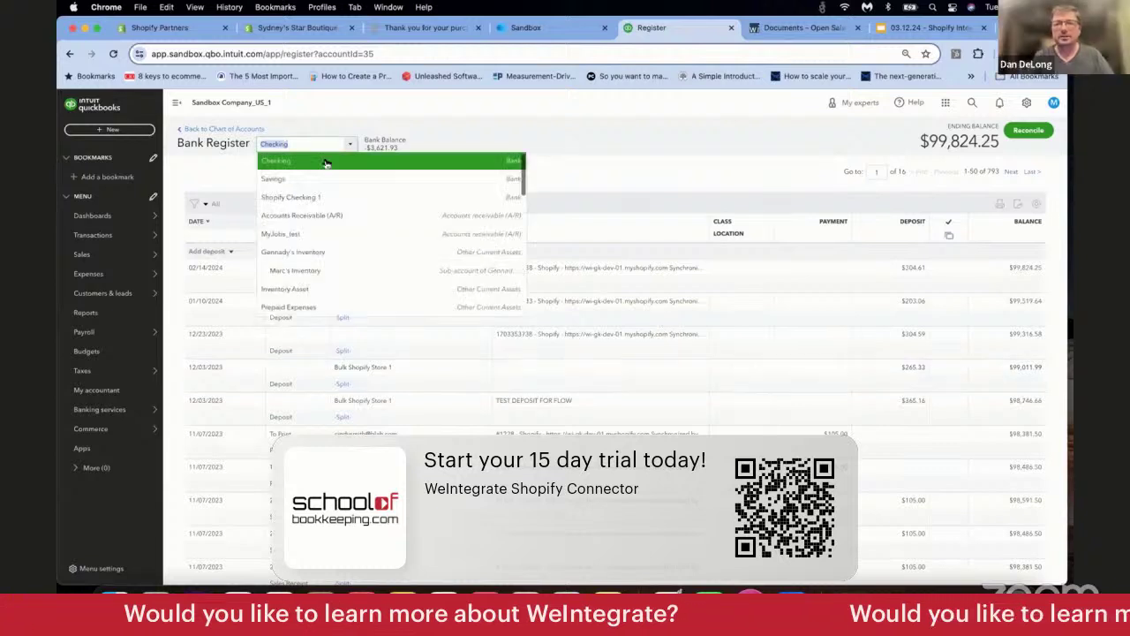
pyautogui.click(286, 198)
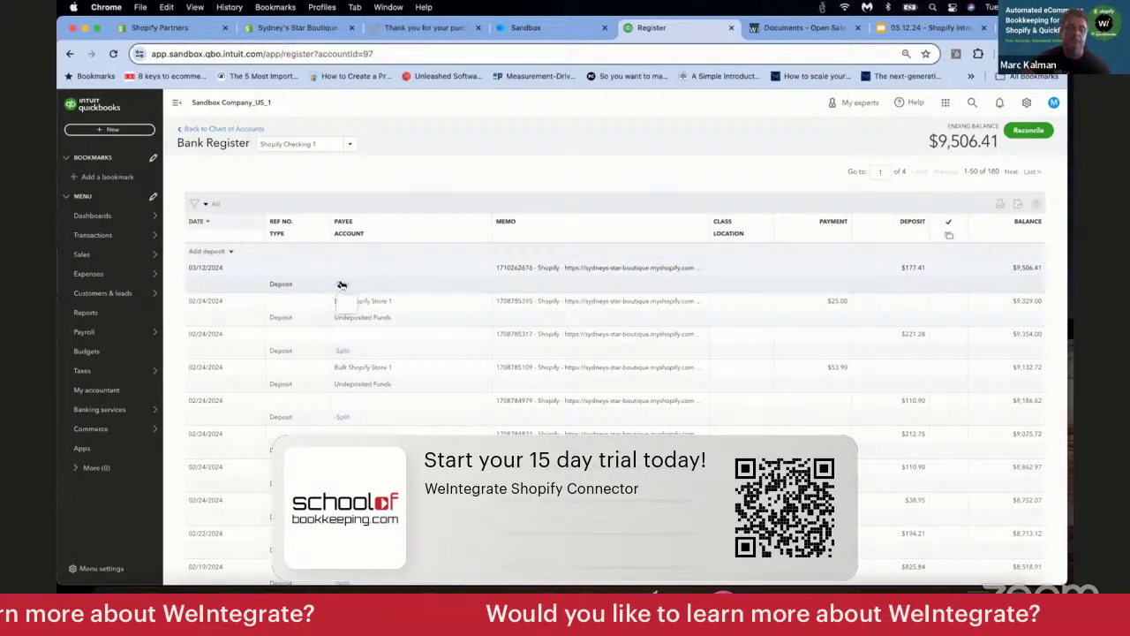
pyautogui.moveTo(342, 285)
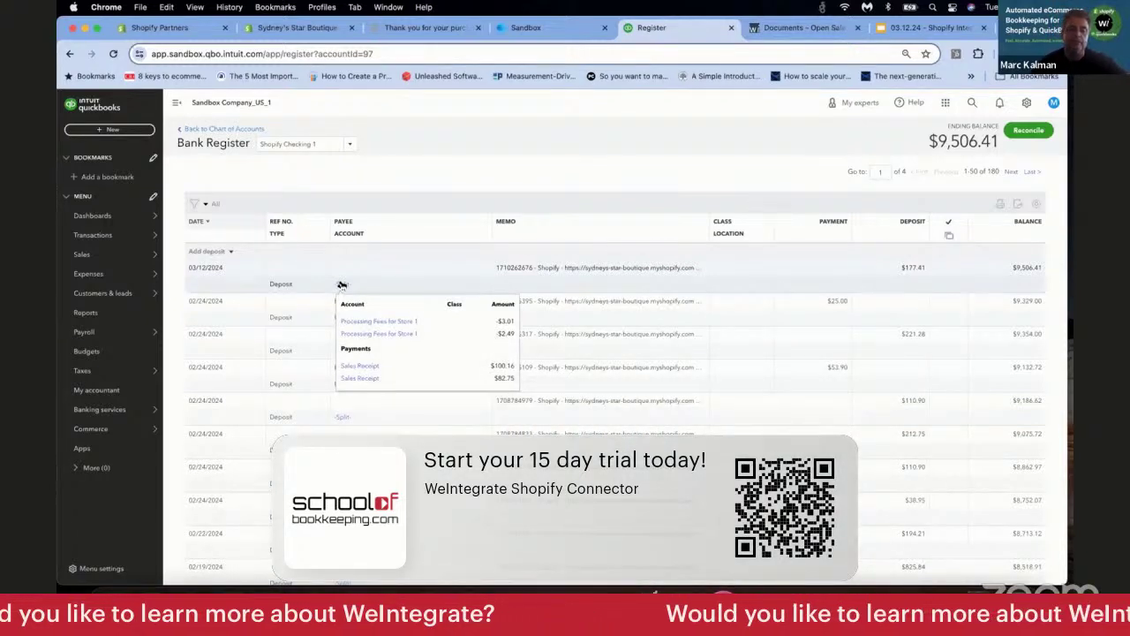
# Edit the $177.41 deposit of 03/12/2024 and scroll to its Shopify Payment Fee lines
pyautogui.click(819, 276)
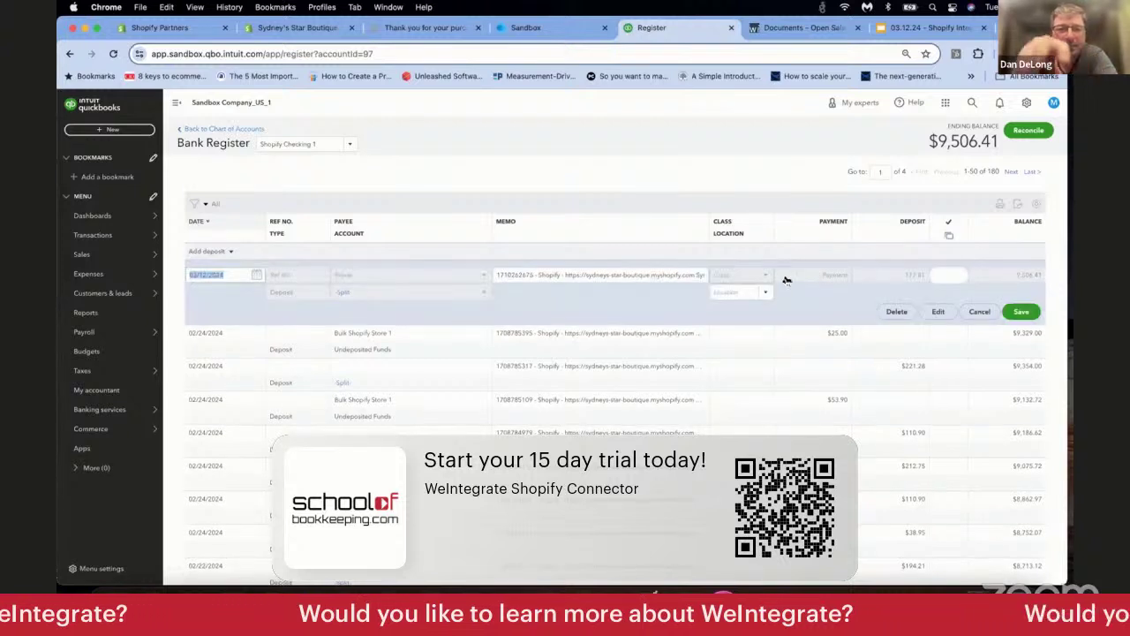
pyautogui.click(938, 312)
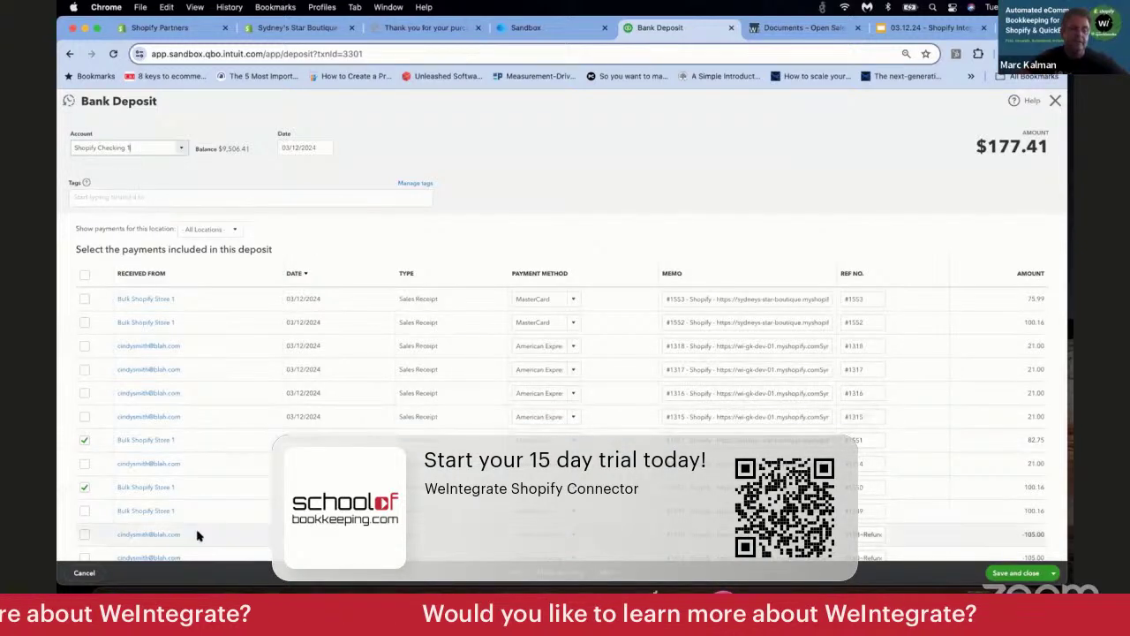
pyautogui.scroll(-5, 198, 534)
pyautogui.scroll(-15, 198, 534)
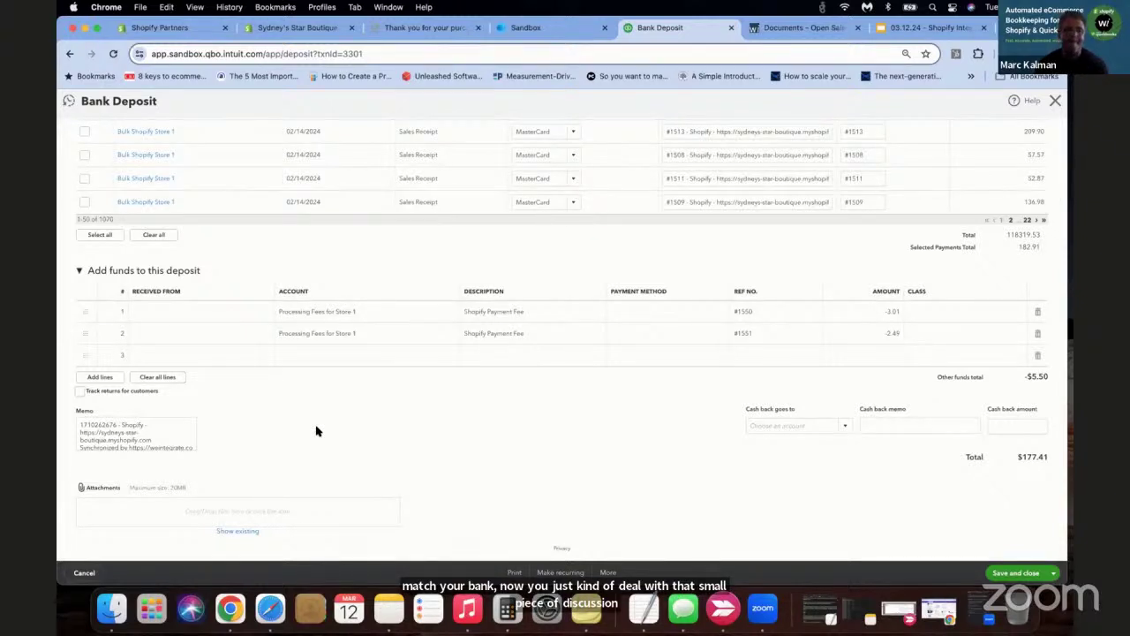
# Scroll up the deposit to the checked receipts #1551 ($82.75) and #1550 ($100.16)
pyautogui.scroll(3, 316, 431)
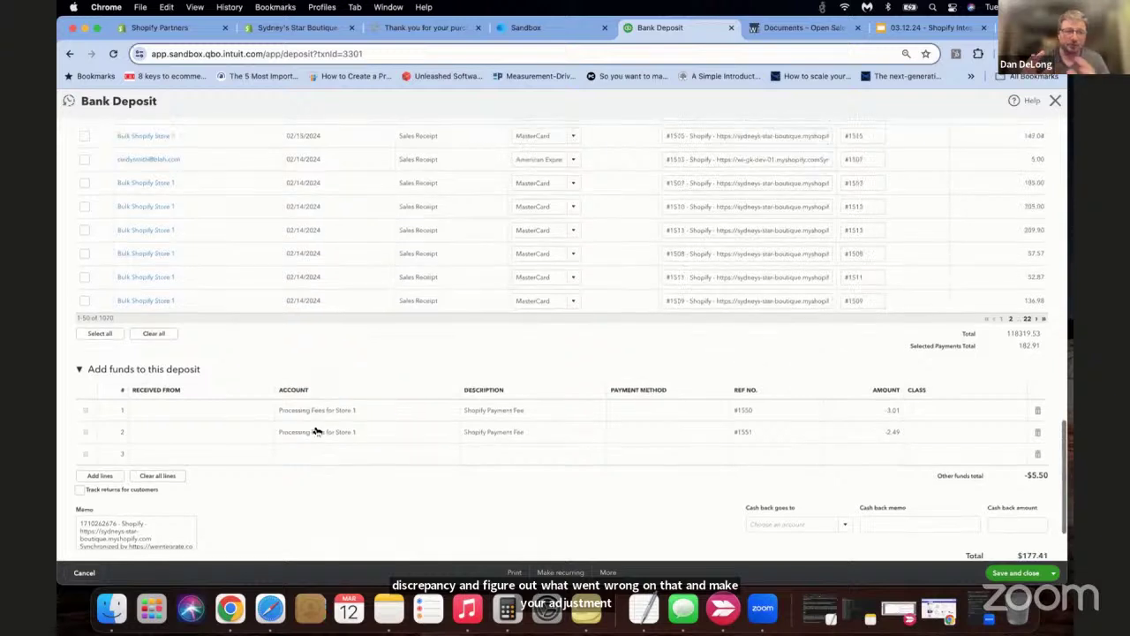
pyautogui.scroll(2, 344, 415)
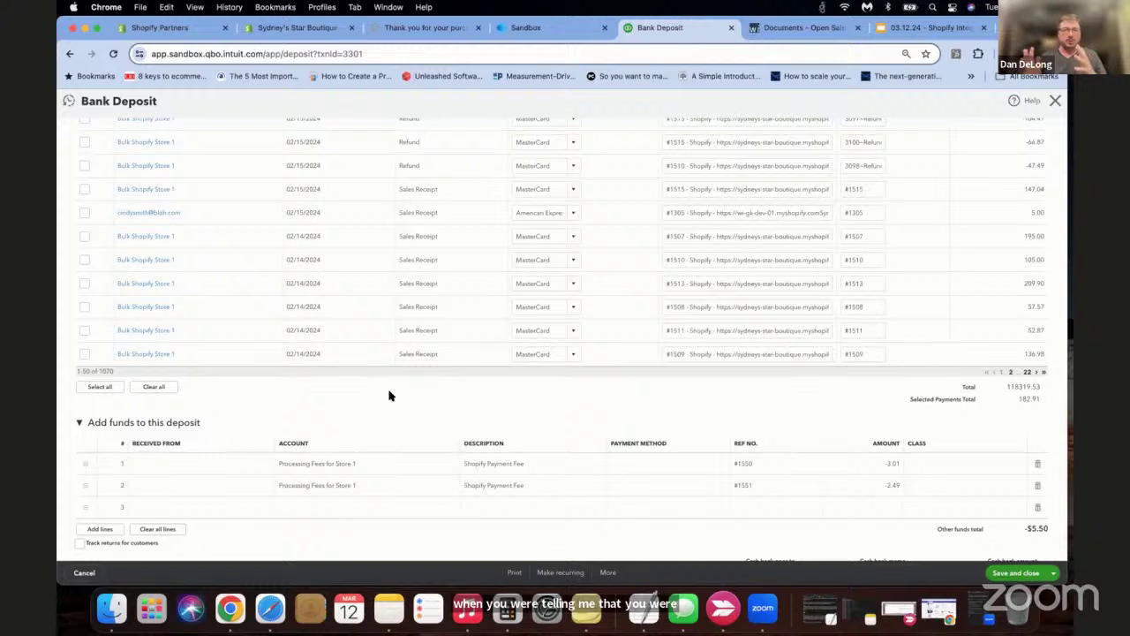
pyautogui.scroll(1, 389, 395)
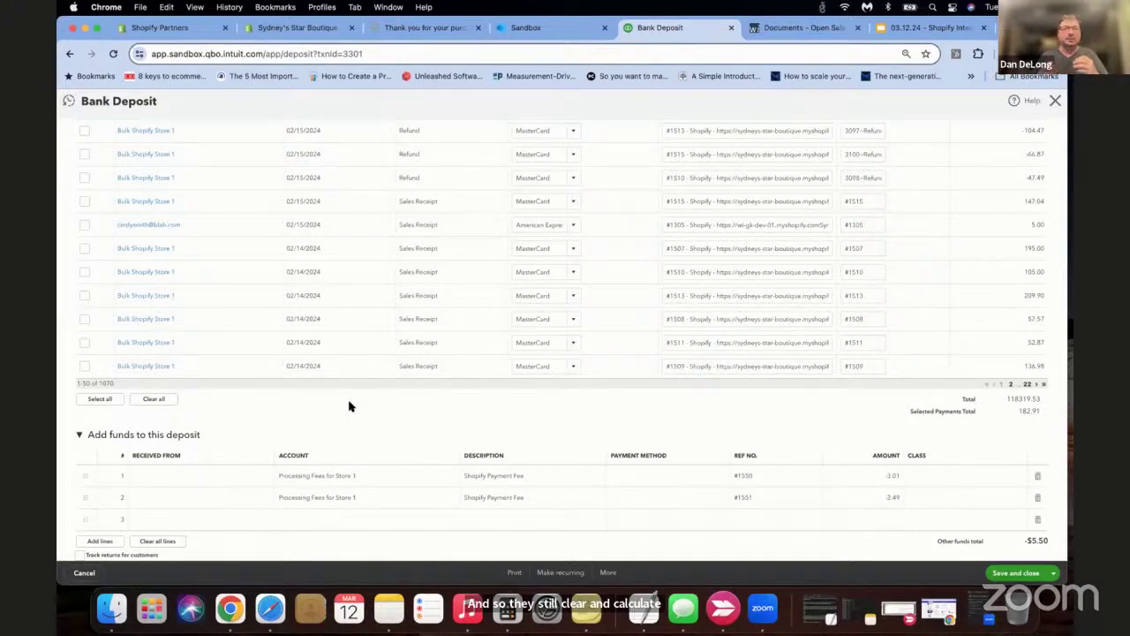
pyautogui.scroll(5, 381, 432)
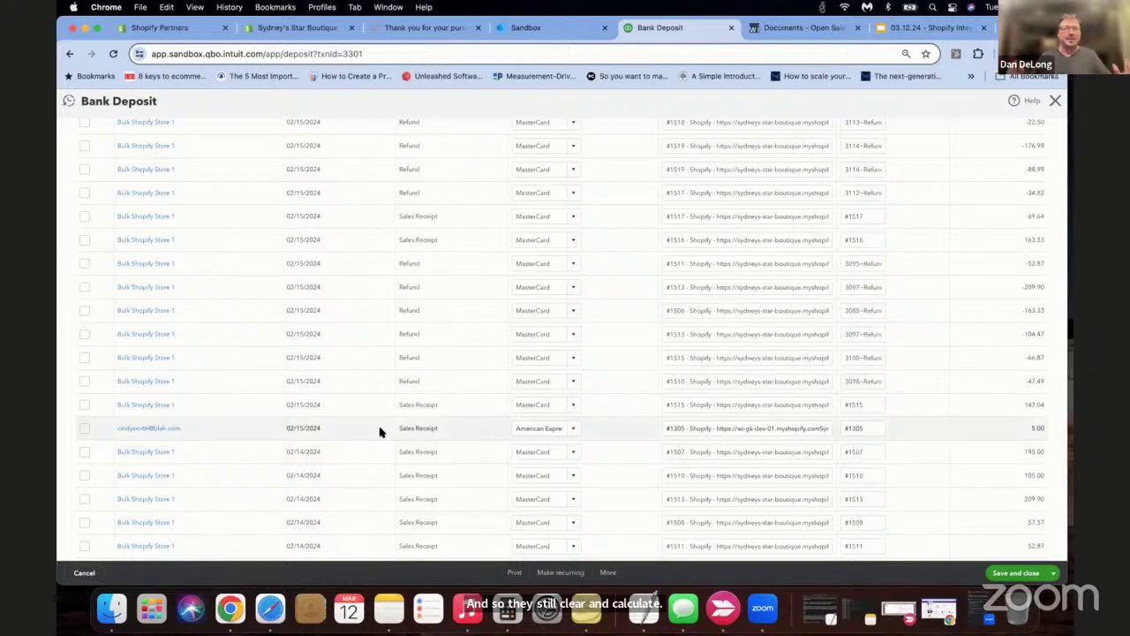
pyautogui.scroll(10, 380, 432)
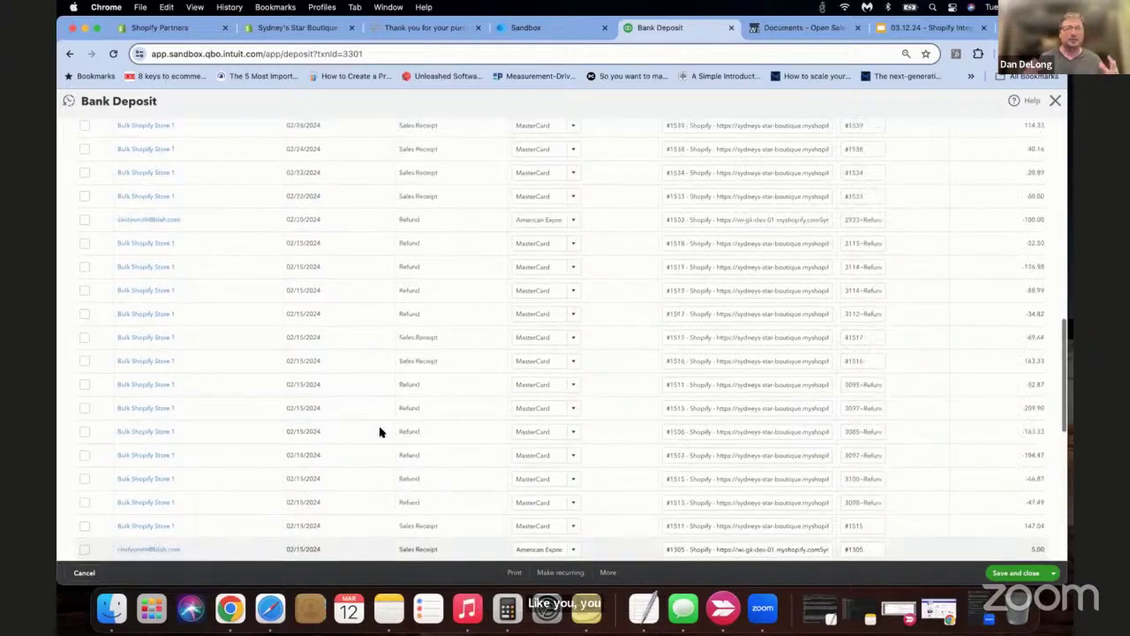
pyautogui.scroll(6, 381, 432)
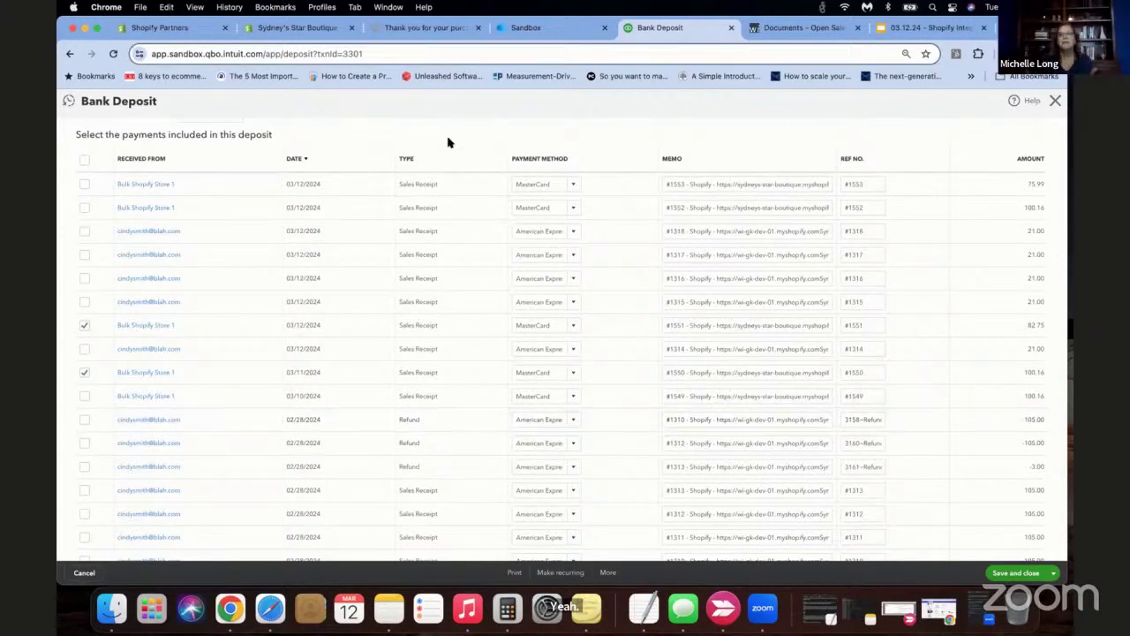